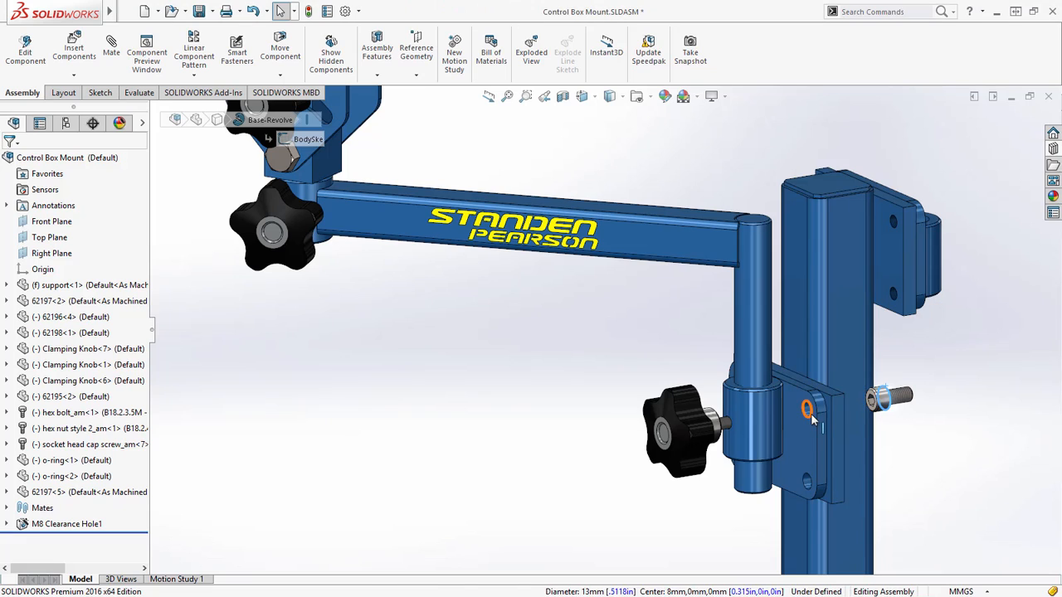
Step: Mate the socket head cap screw to the plate's upper hole with a Profile Center mate and locked rotation
left_click(812, 412)
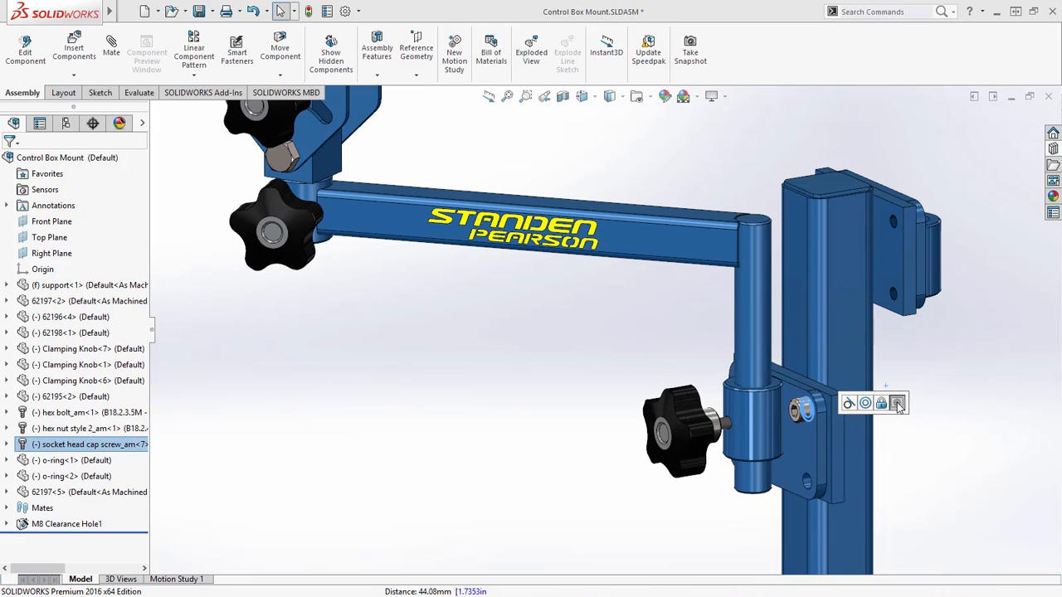
left_click(896, 403)
left_click(945, 420)
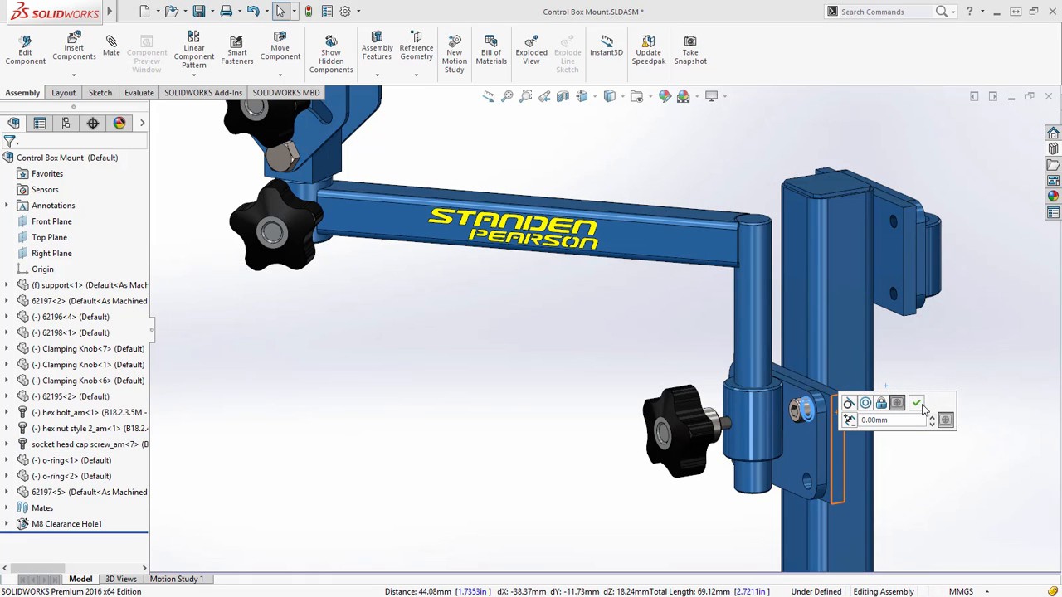
left_click(916, 404)
Step: Centre the 62197<2> clamp collar between the arm beam's underside and the shaft's lower end with a Width mate
scroll(834, 473, "down", 2)
scroll(747, 428, "down", 3)
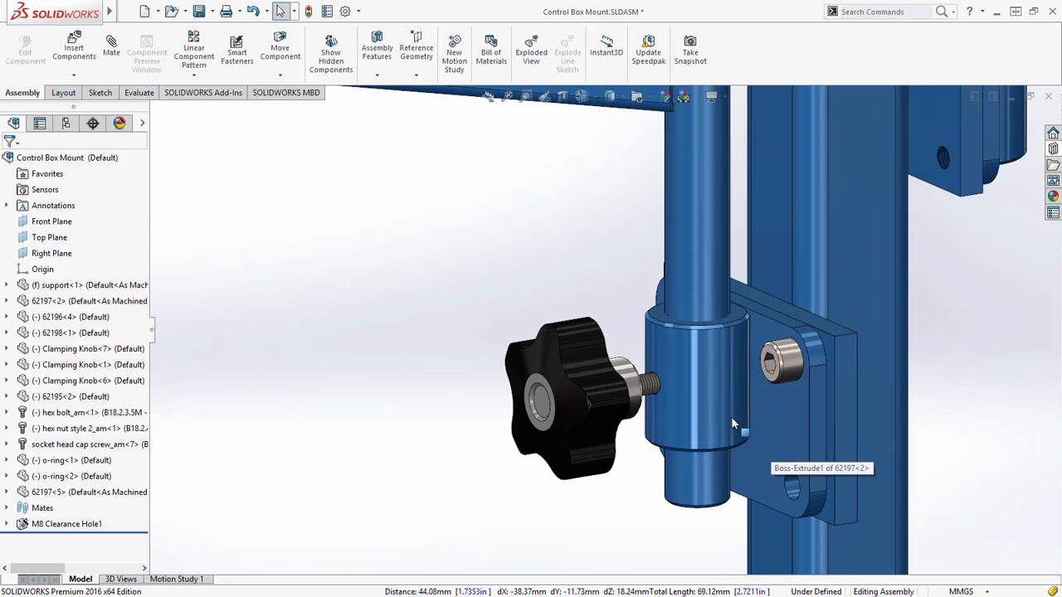
left_click(649, 379)
middle_click_drag(649, 381, 657, 488)
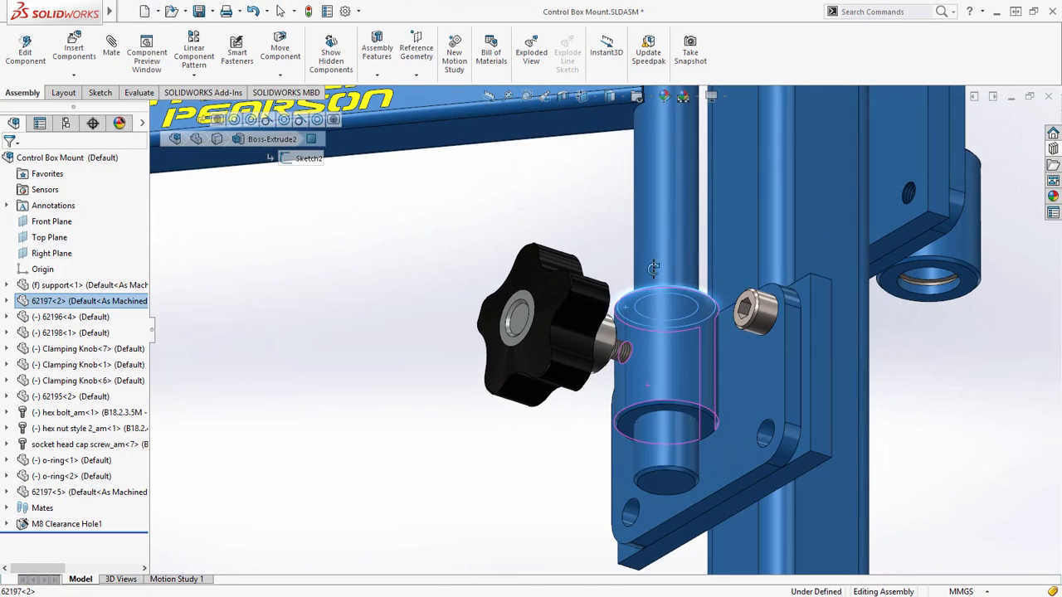
left_click(658, 488, "ctrl")
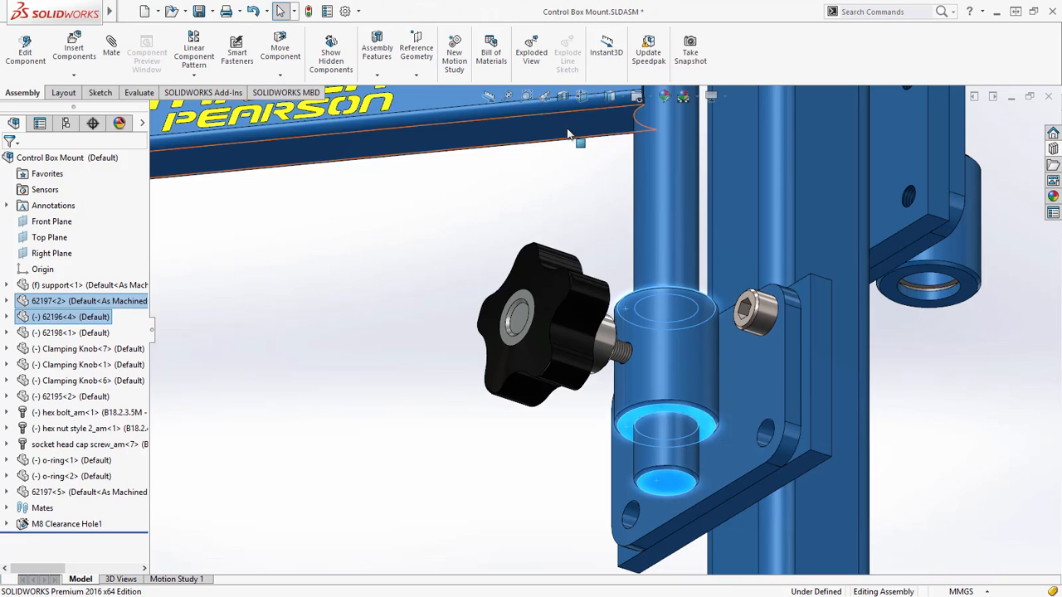
left_click(596, 166, "ctrl")
left_click(604, 118)
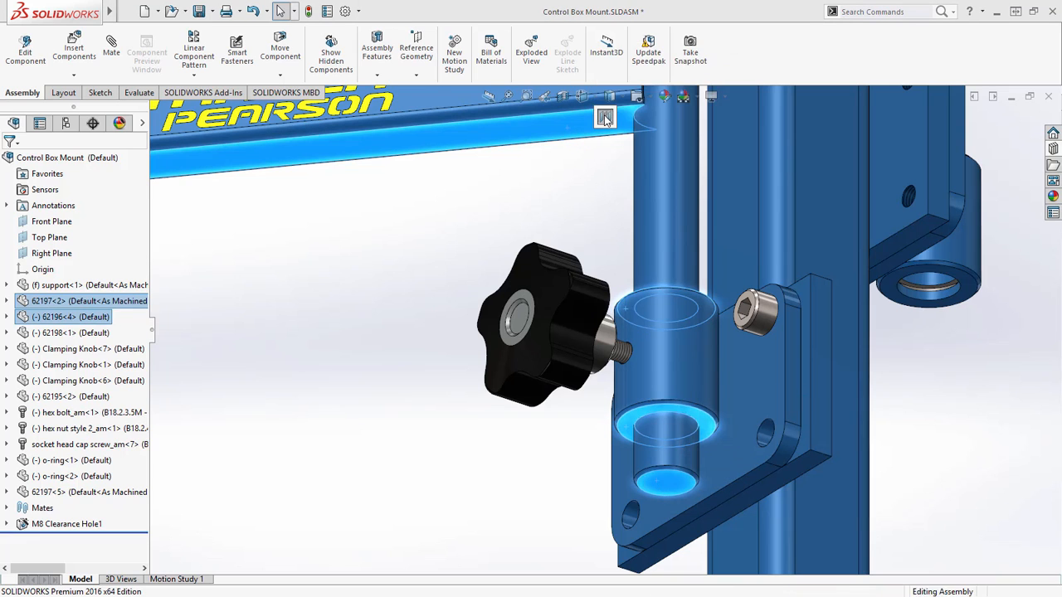
Step: Switch the clamp collar component 62197<2> to the Larger Bore<As Machined> configuration
scroll(672, 331, "up", 10)
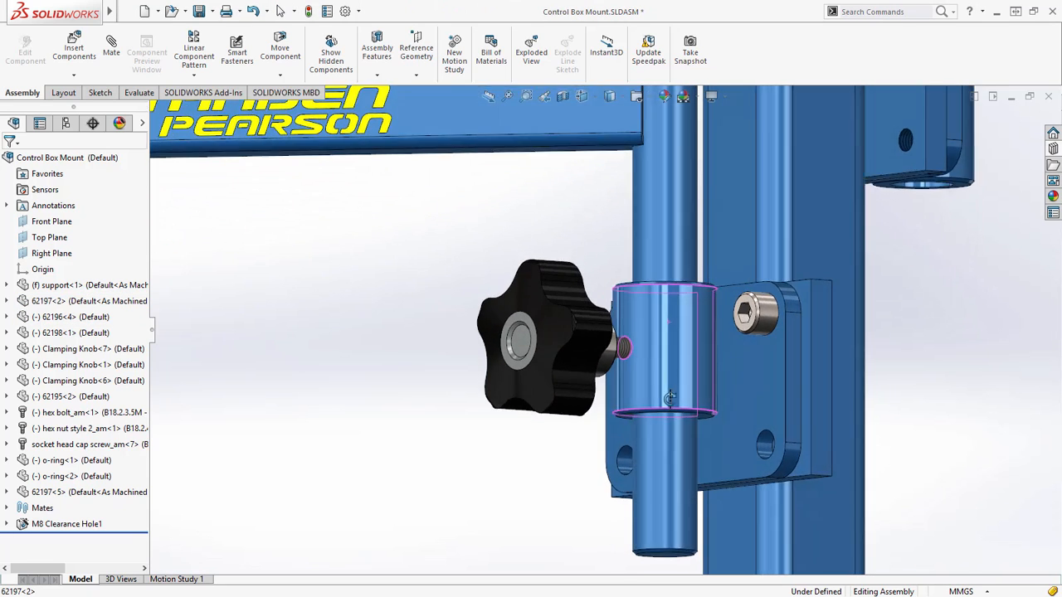
middle_click_drag(704, 423, 705, 438, "ctrl")
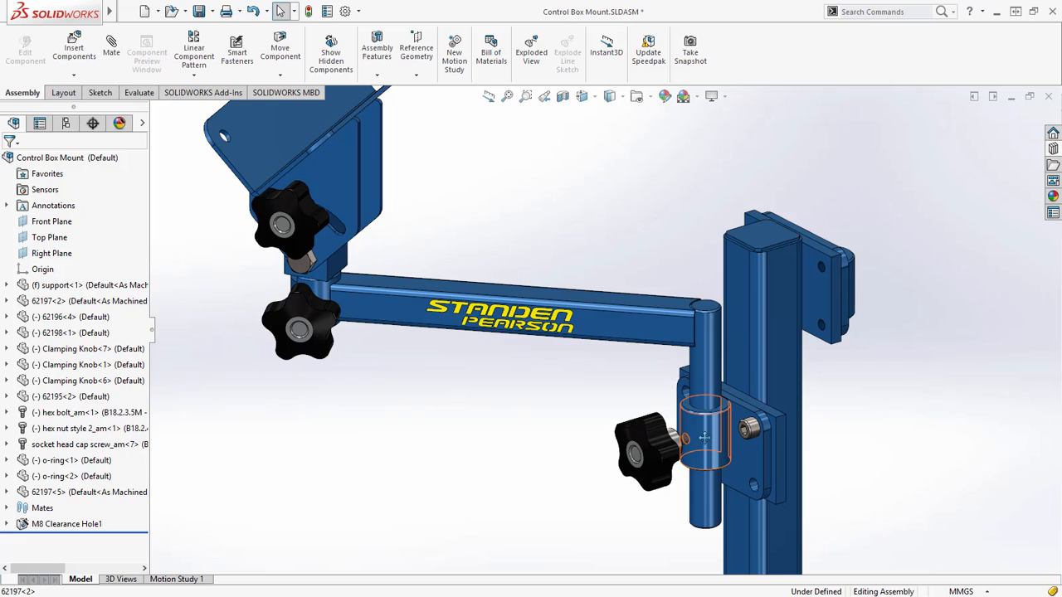
left_click(706, 444)
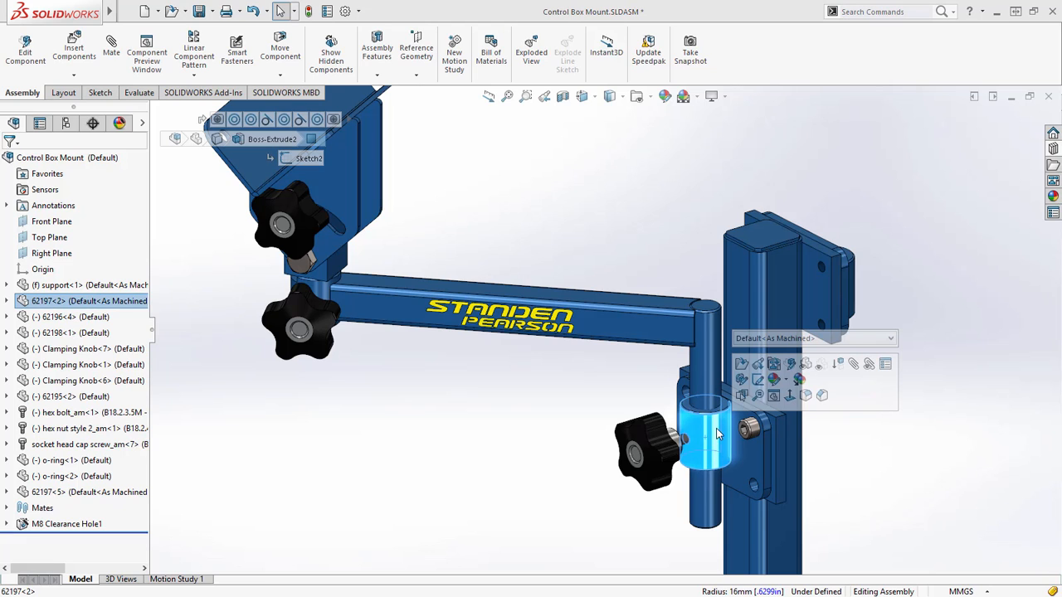
left_click(776, 338)
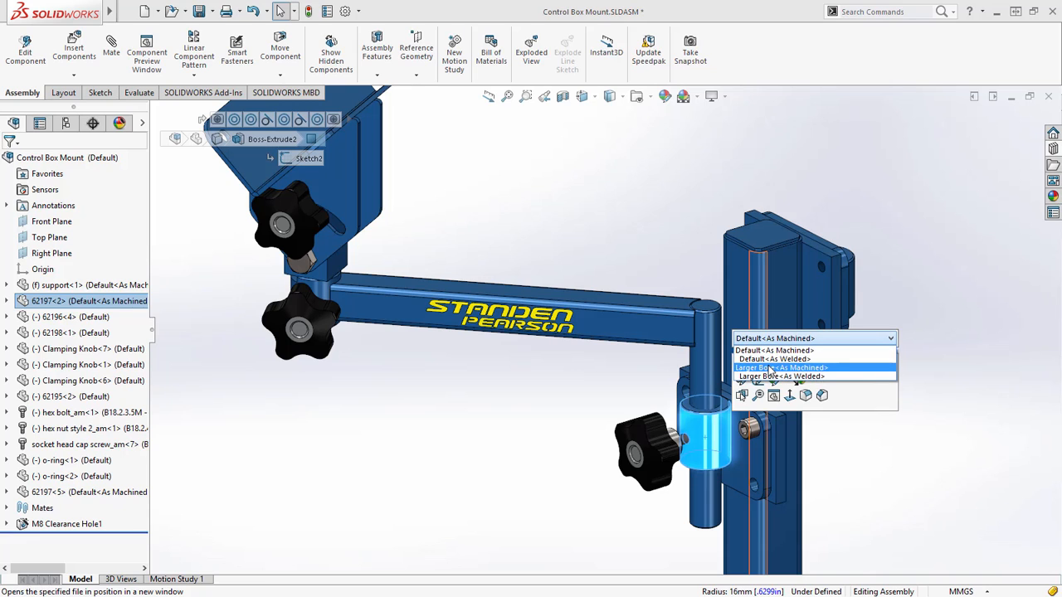
left_click(771, 369)
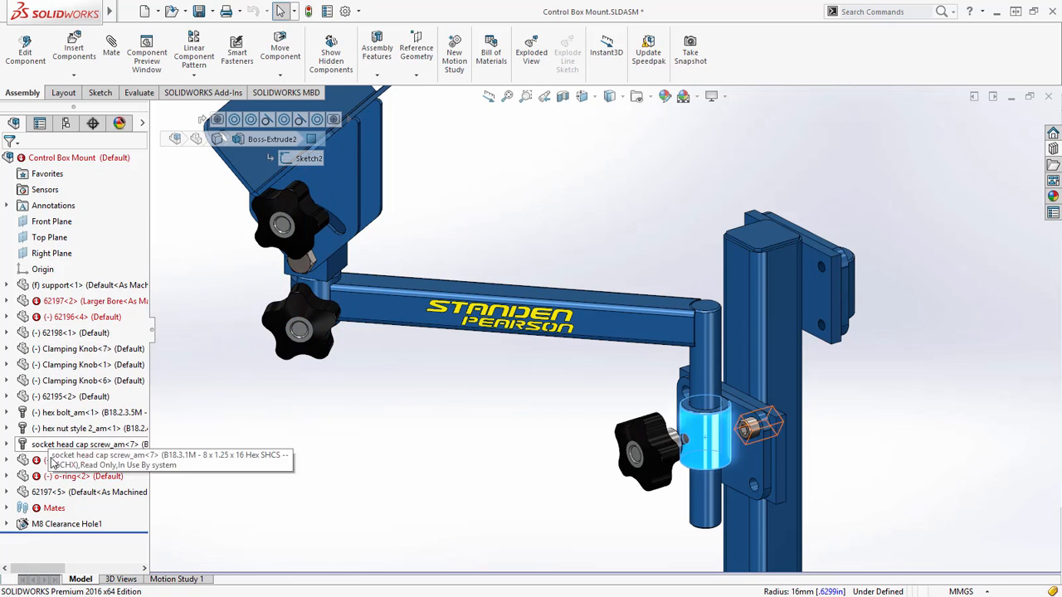
Step: Repair the concentric mate of o-ring<1> with the clamp collar's cylindrical face, replacing all other missing mate references too
left_click(63, 465)
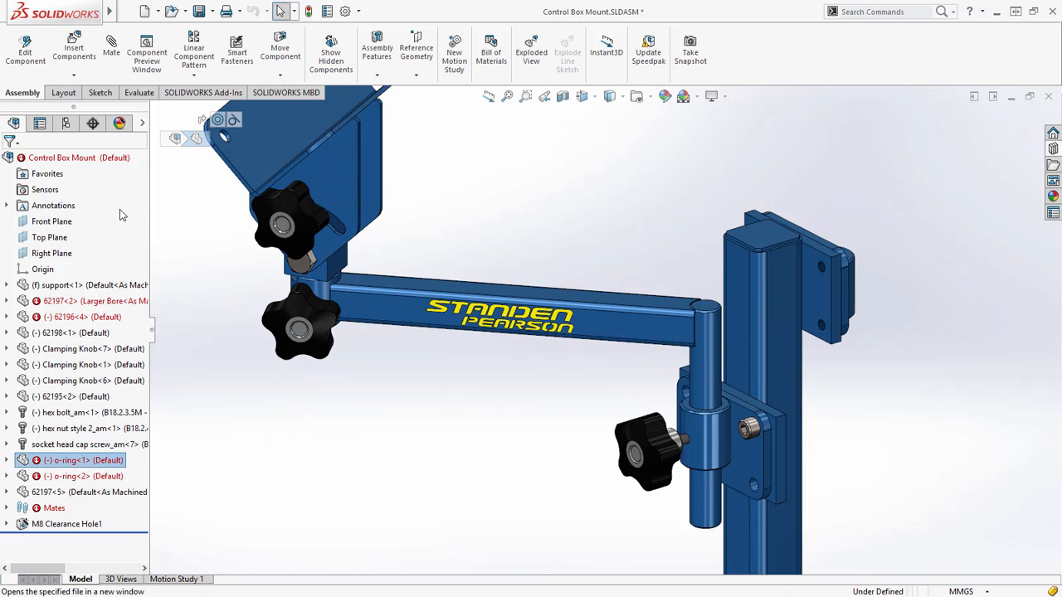
left_click(219, 121)
left_click(229, 80)
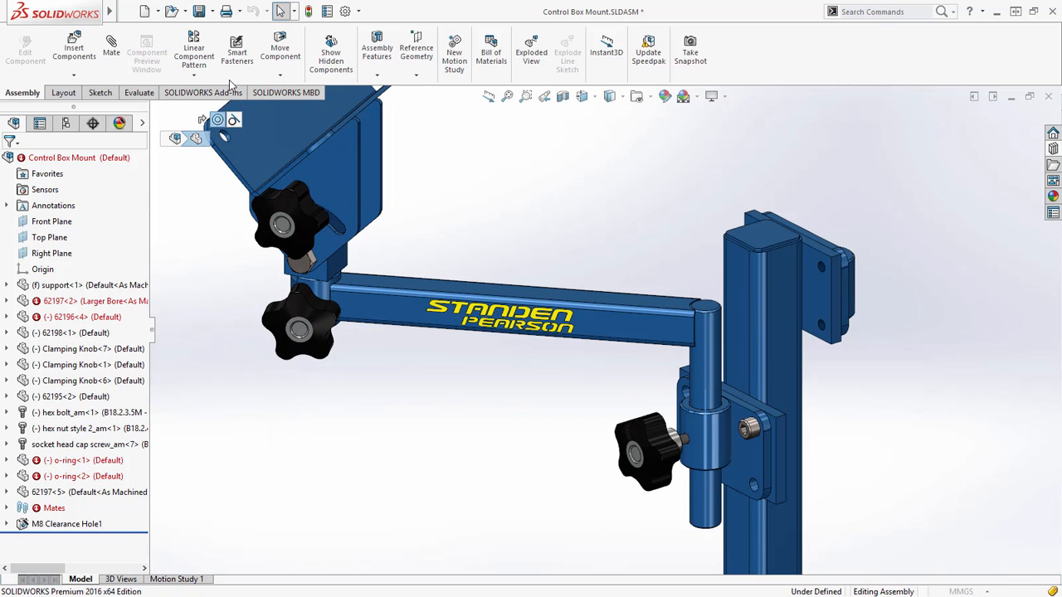
left_click(695, 437)
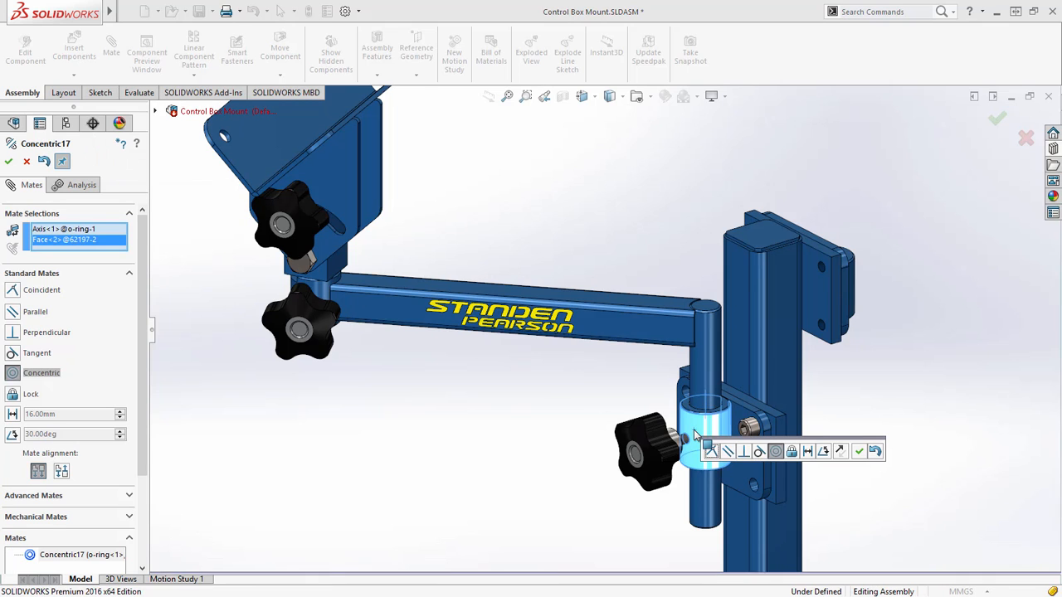
left_click(523, 288)
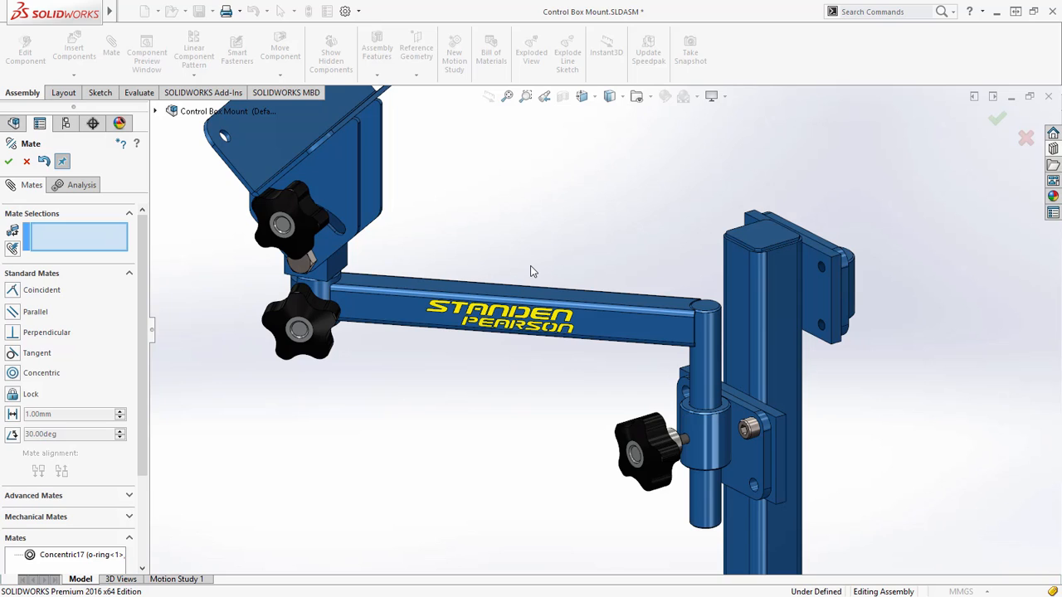
key("Escape")
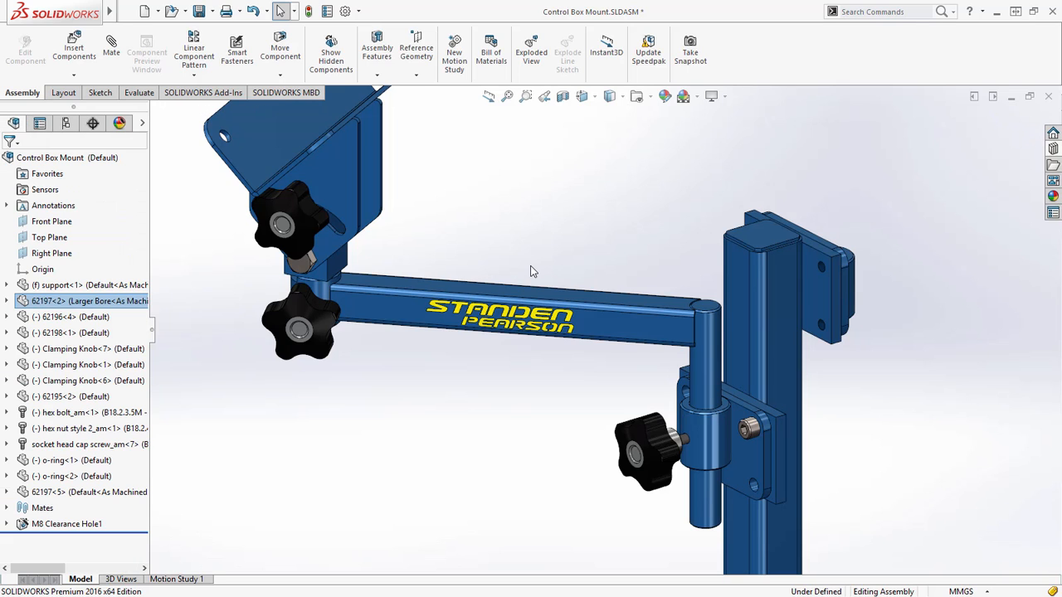
Step: Select all identical Clamping Knob components and switch them to the New Stud configuration
right_click(531, 271)
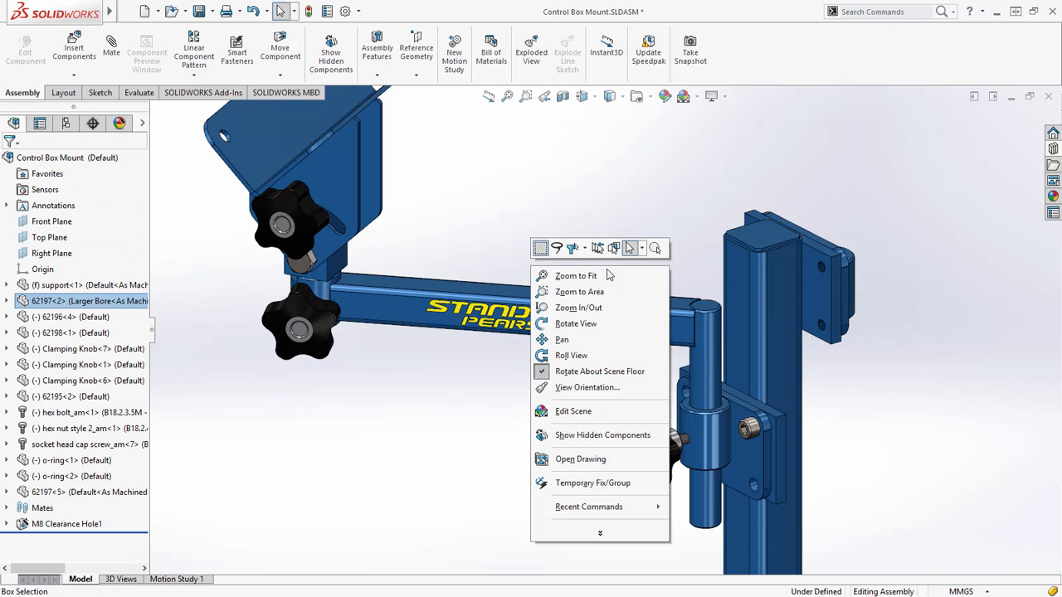
left_click(641, 248)
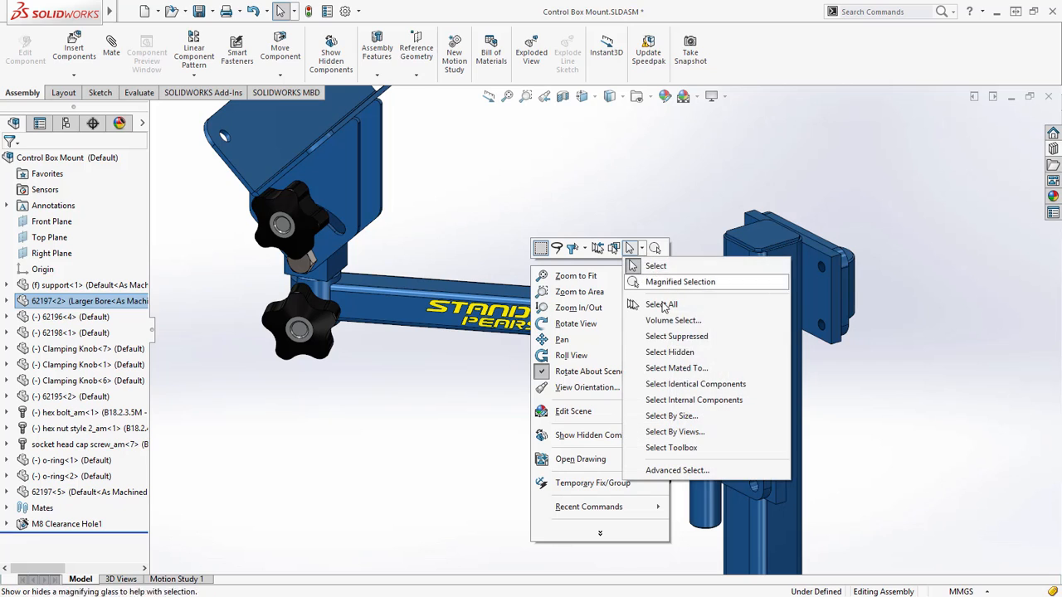
left_click(695, 384)
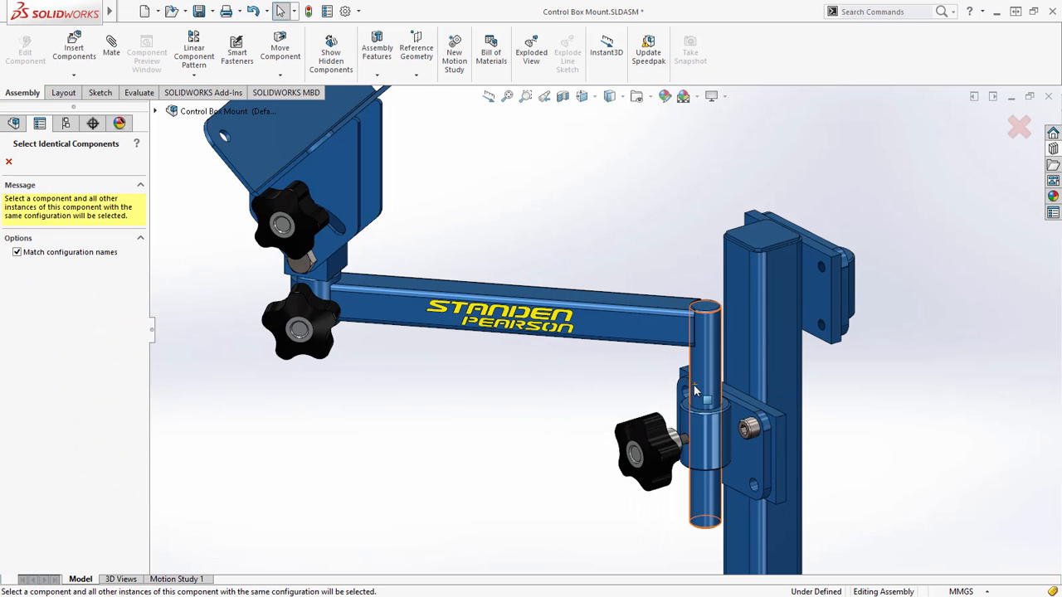
left_click(638, 436)
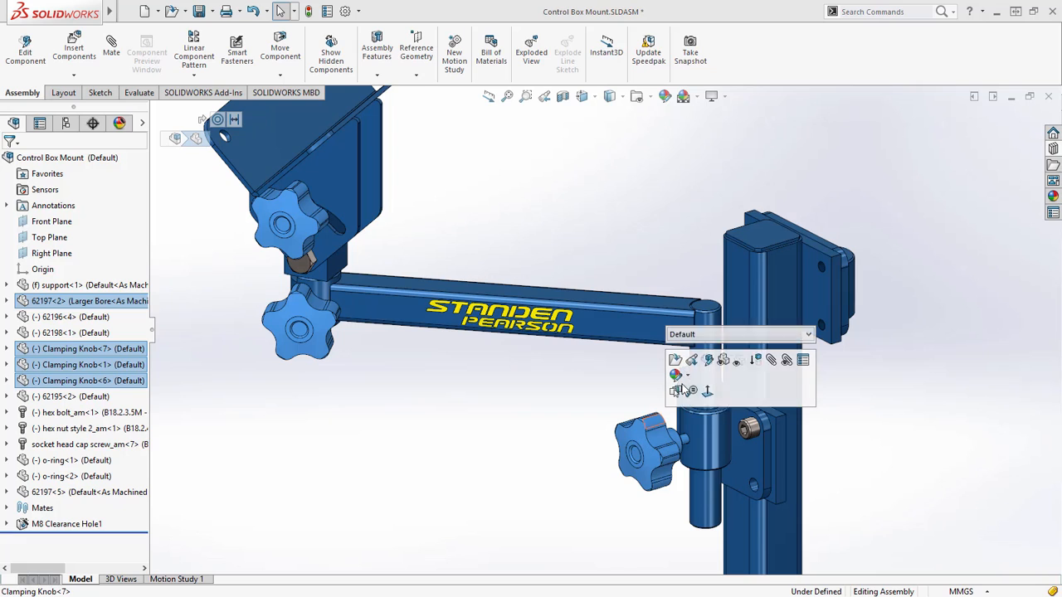
left_click(693, 334)
left_click(701, 356)
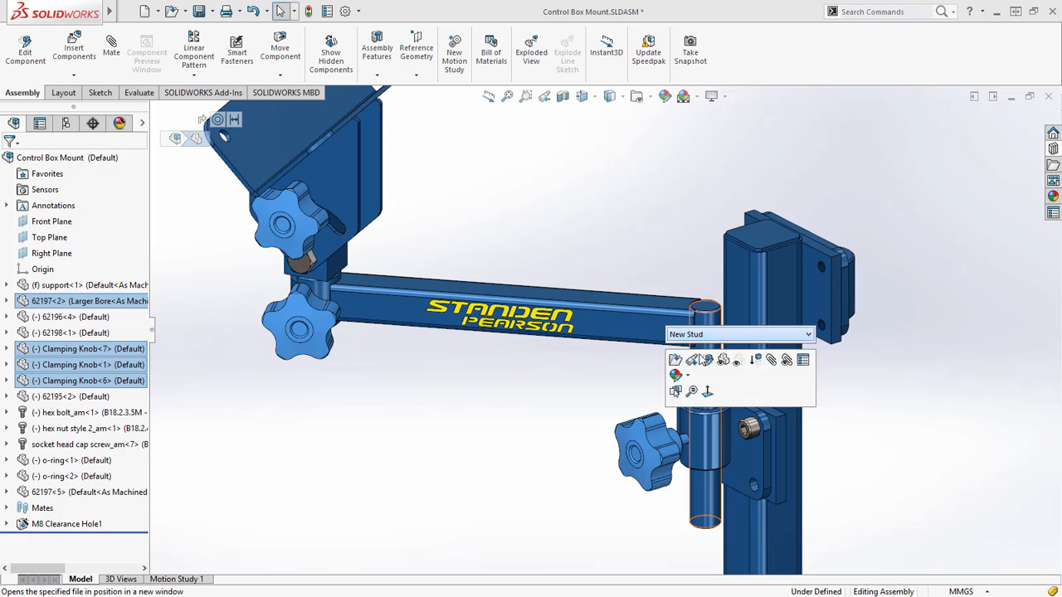
right_click(701, 359)
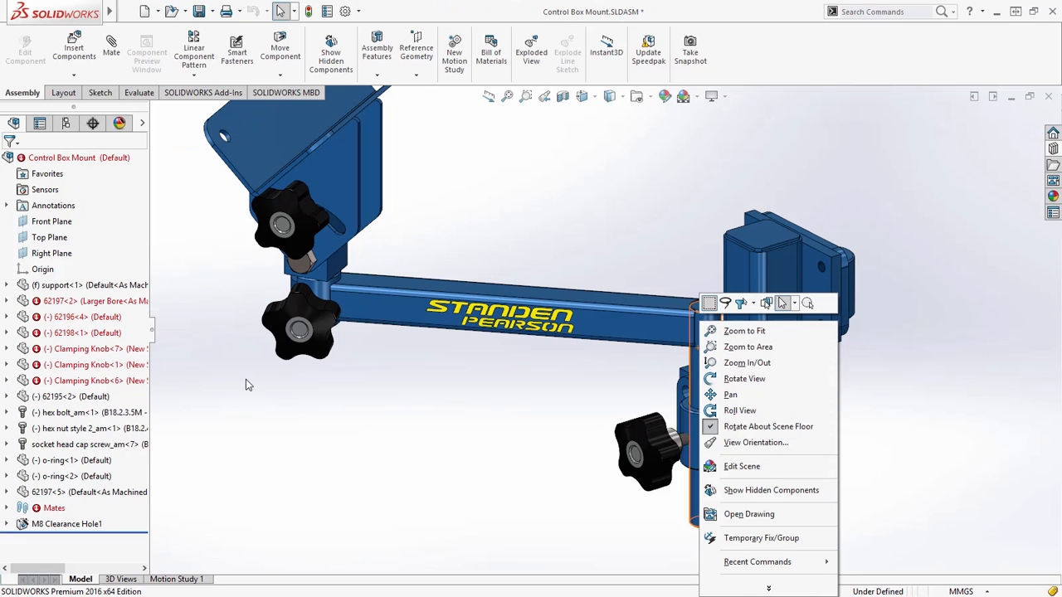
left_click(73, 435)
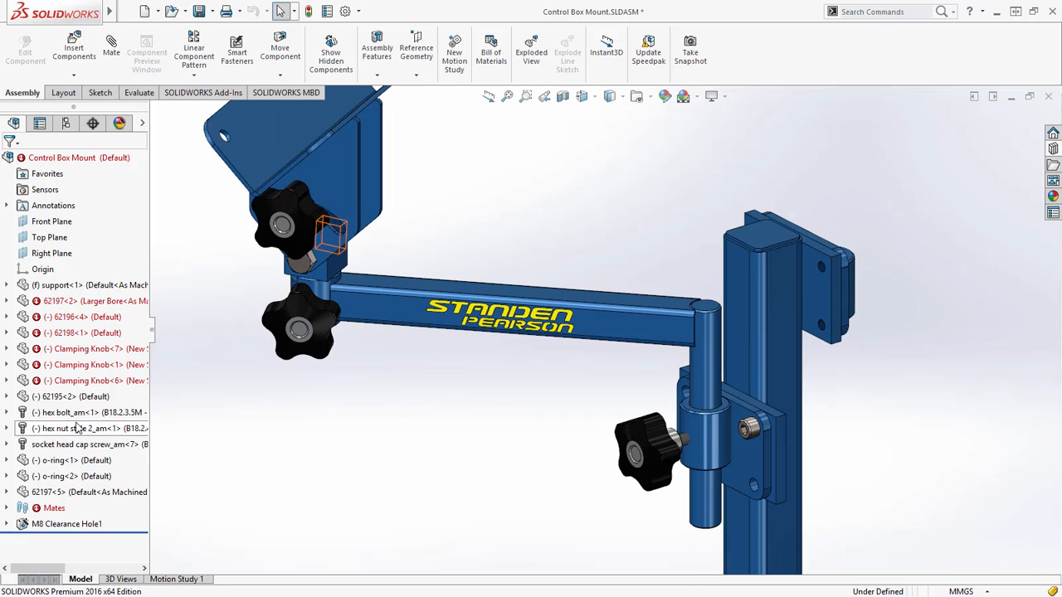
Step: Repair the concentric mate of Clamping Knob<7> with its stud's cylindrical face, replacing all other missing mate references too
left_click(72, 351)
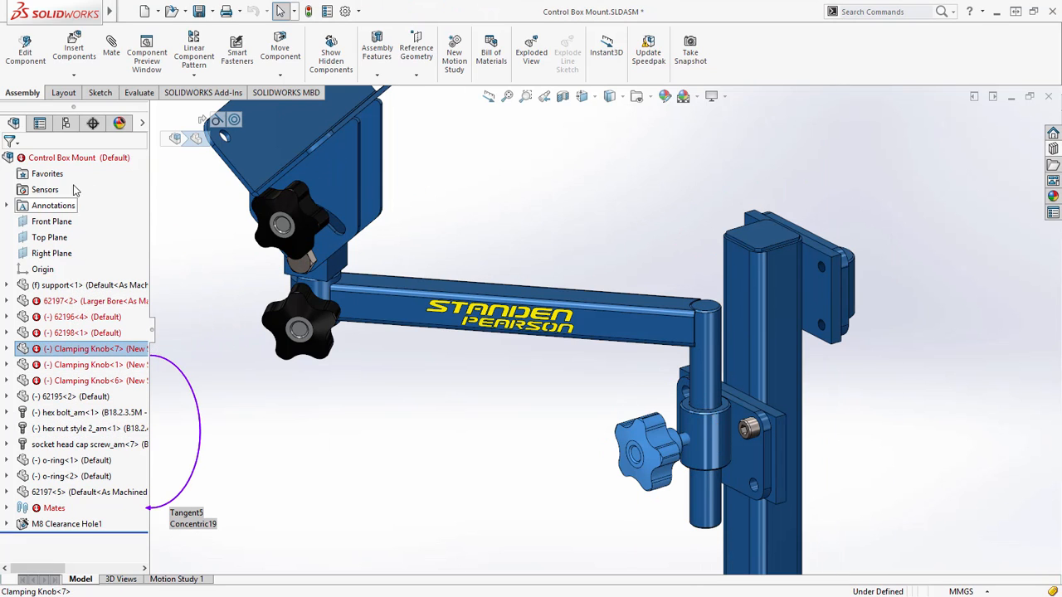
left_click(234, 121)
left_click(243, 96)
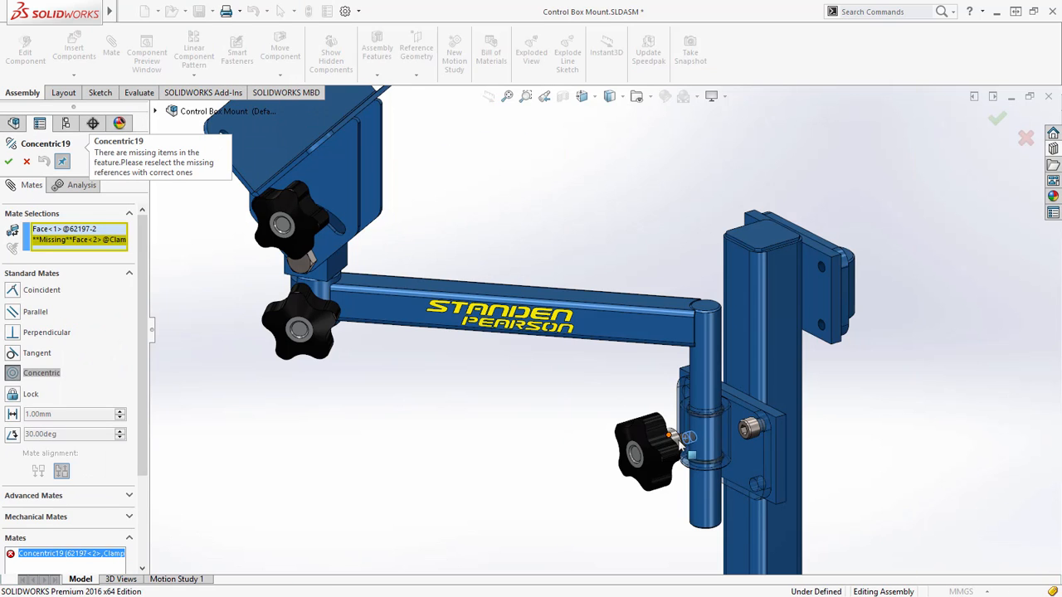
left_click(687, 441)
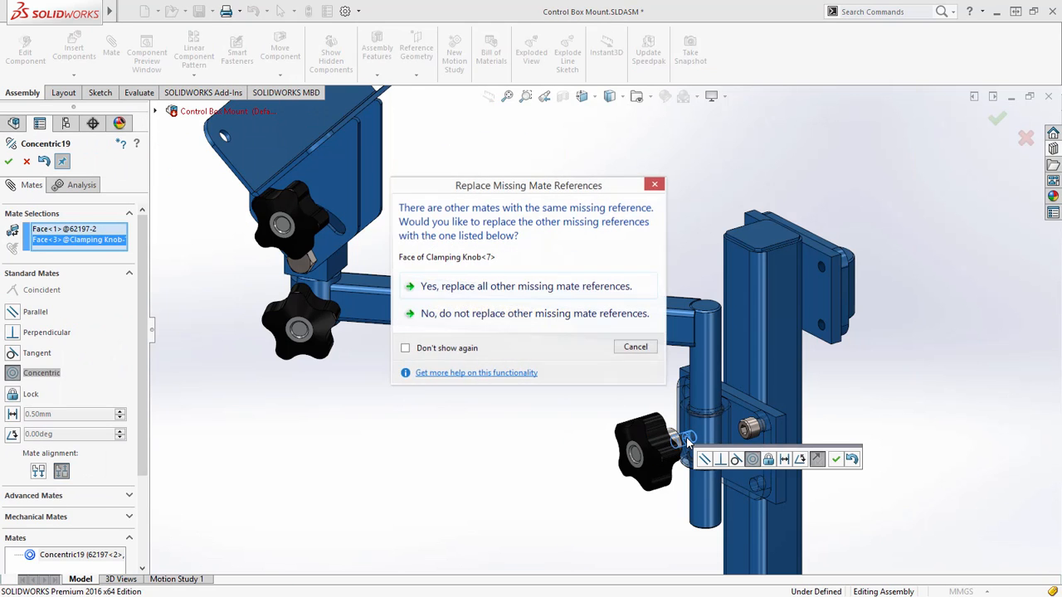
left_click(560, 288)
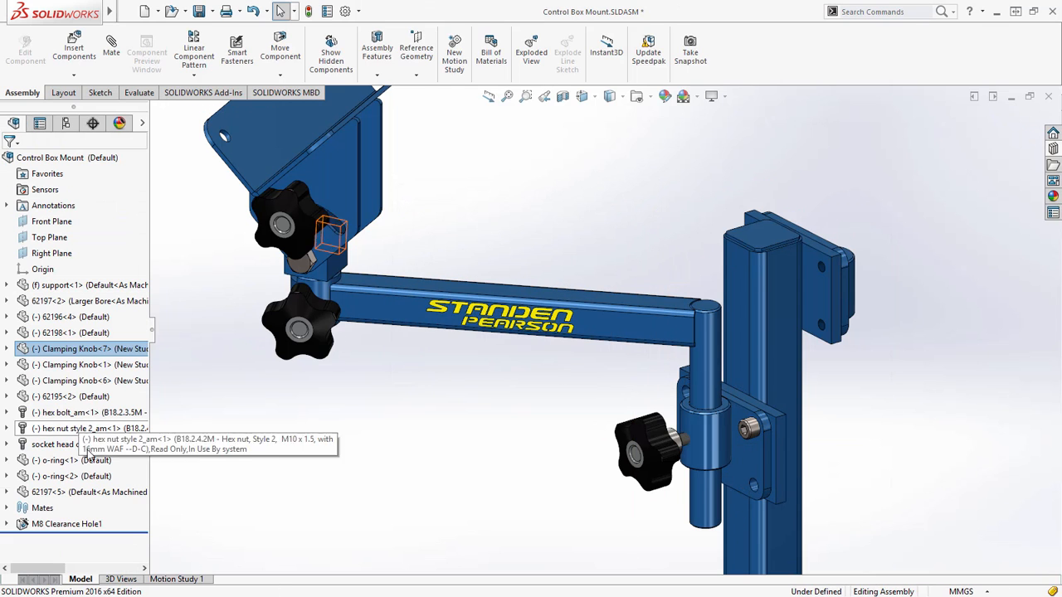
Step: Swing the arm about its vertical shaft and rotate the control box bracket at its end to a new position
left_click_drag(389, 324, 402, 335)
left_click_drag(321, 279, 313, 277)
left_click(282, 311)
left_click_drag(282, 311, 390, 387)
left_click(390, 386)
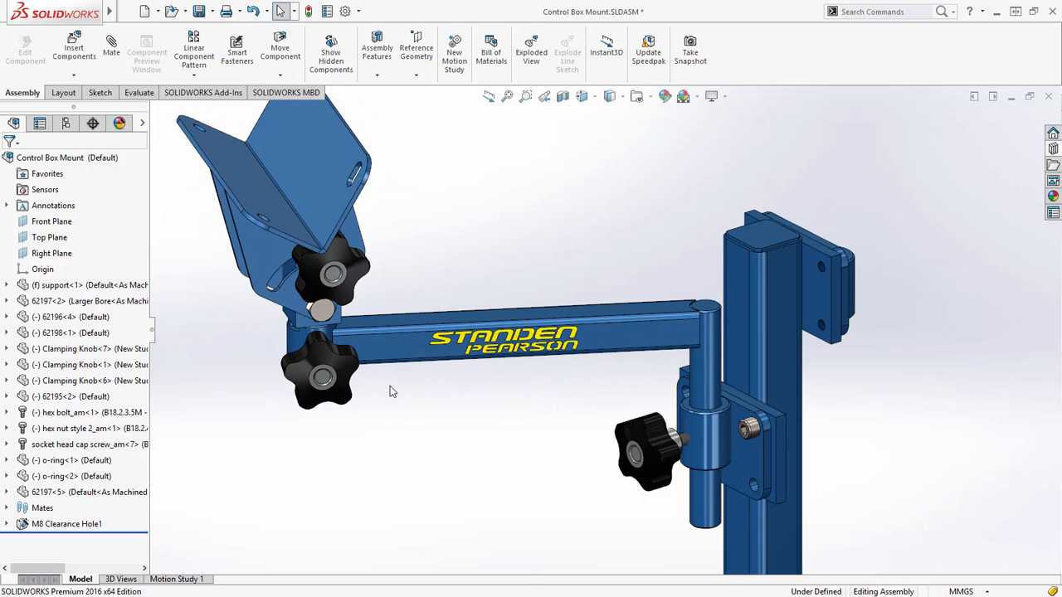
Step: Temporarily fix the arm 62196<4> and rotate the bracket assembly on its end
right_click(390, 386)
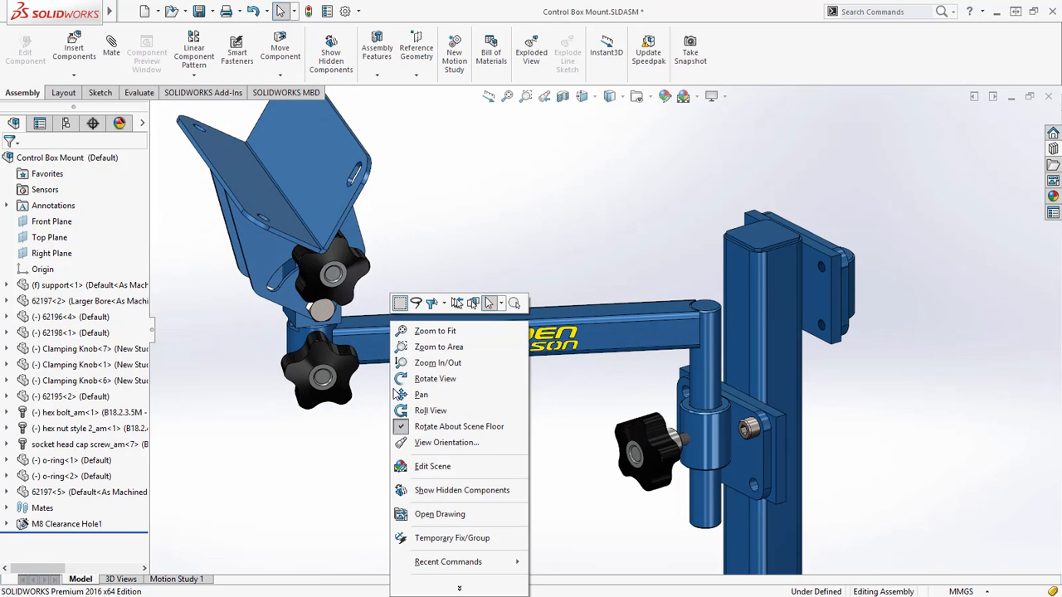
left_click(466, 540)
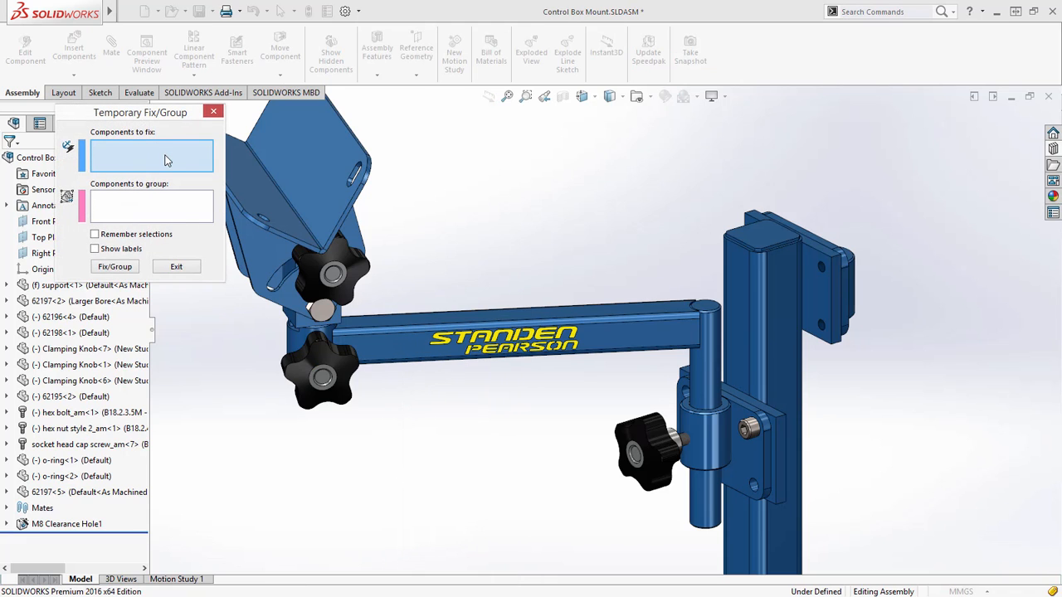
left_click(374, 339)
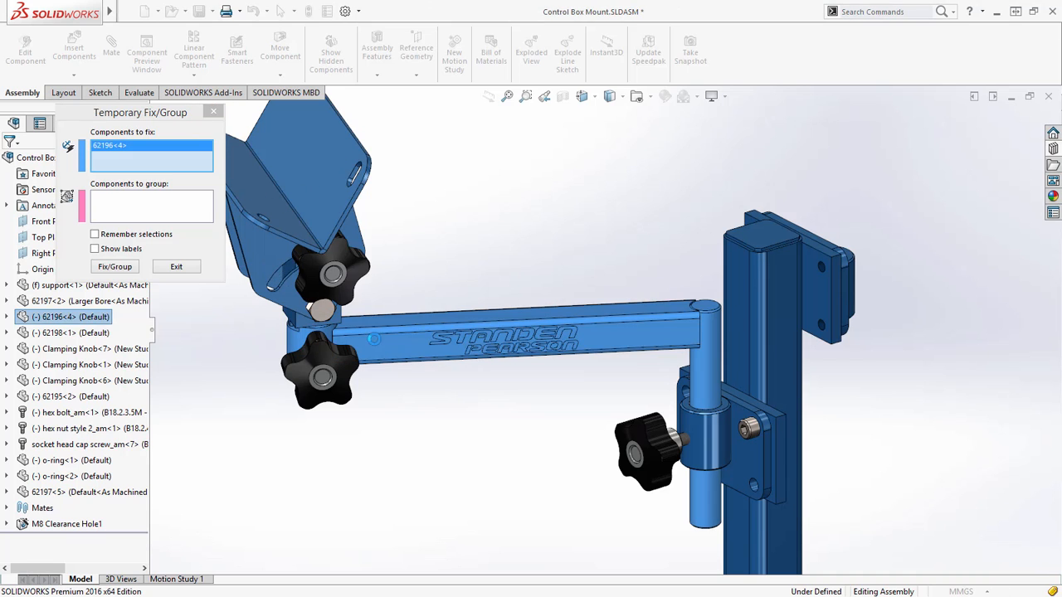
left_click(116, 266)
left_click_drag(262, 254, 320, 252)
left_click_drag(289, 312, 285, 304)
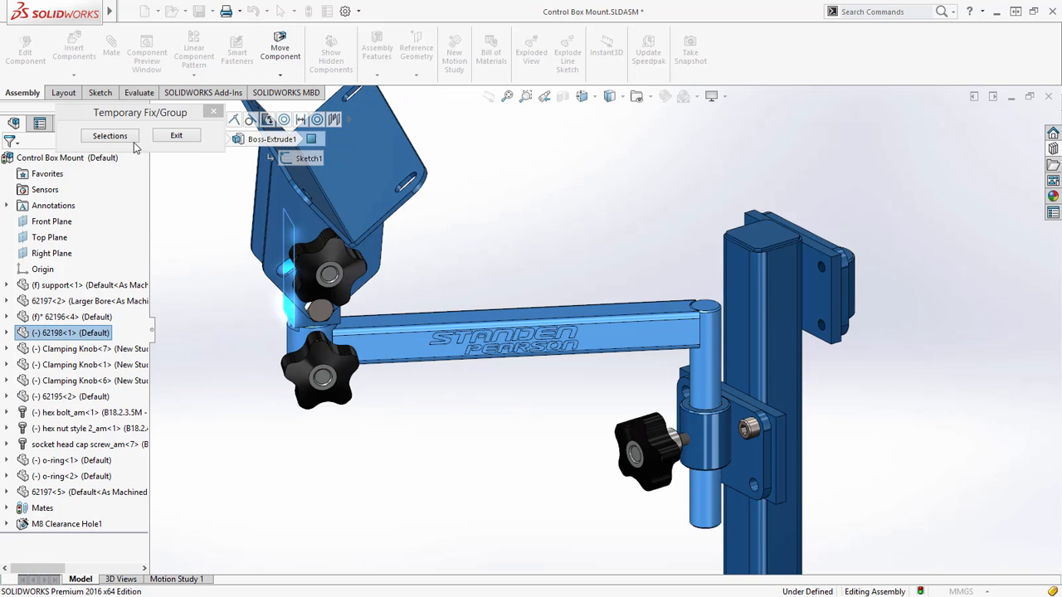
Step: Temporarily group the bracket parts 62195<2> and 62198<1>, keeping the arm fixed, and rotate them together
left_click(116, 136)
left_click(117, 203)
left_click(292, 303)
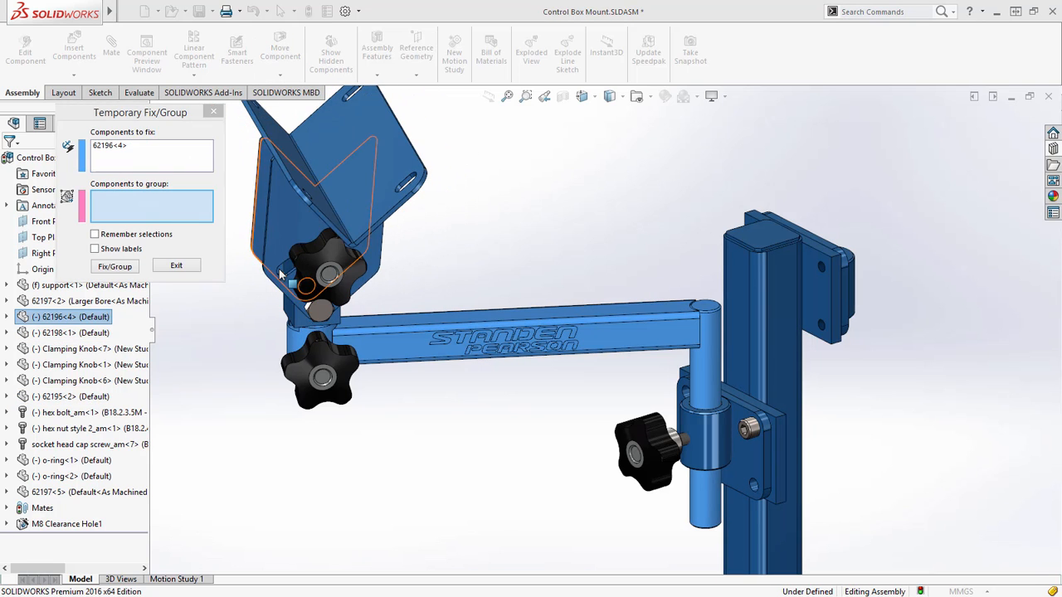
left_click(296, 318)
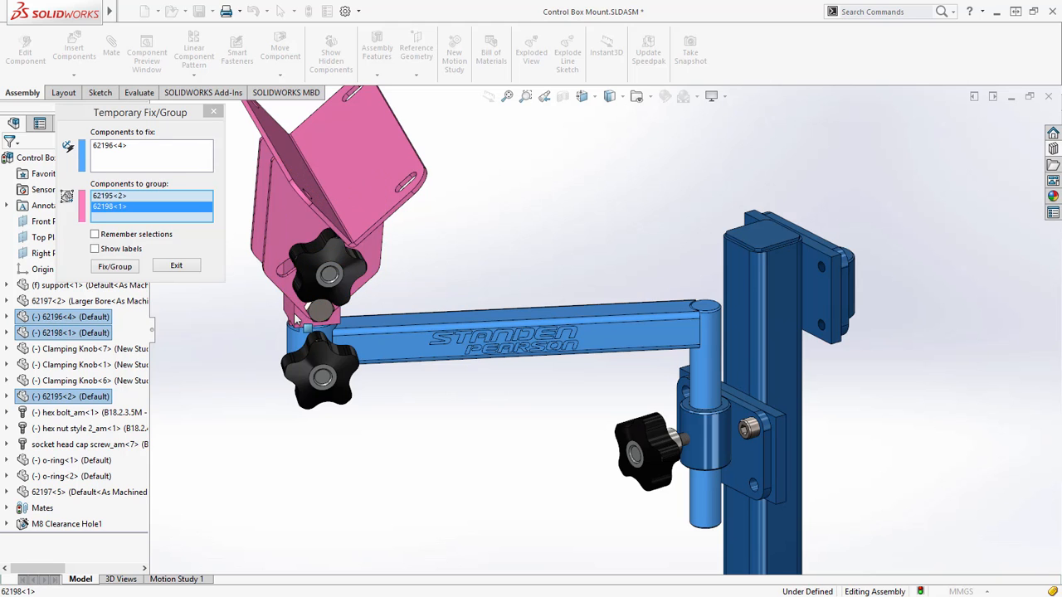
left_click(115, 267)
left_click_drag(278, 291, 302, 299)
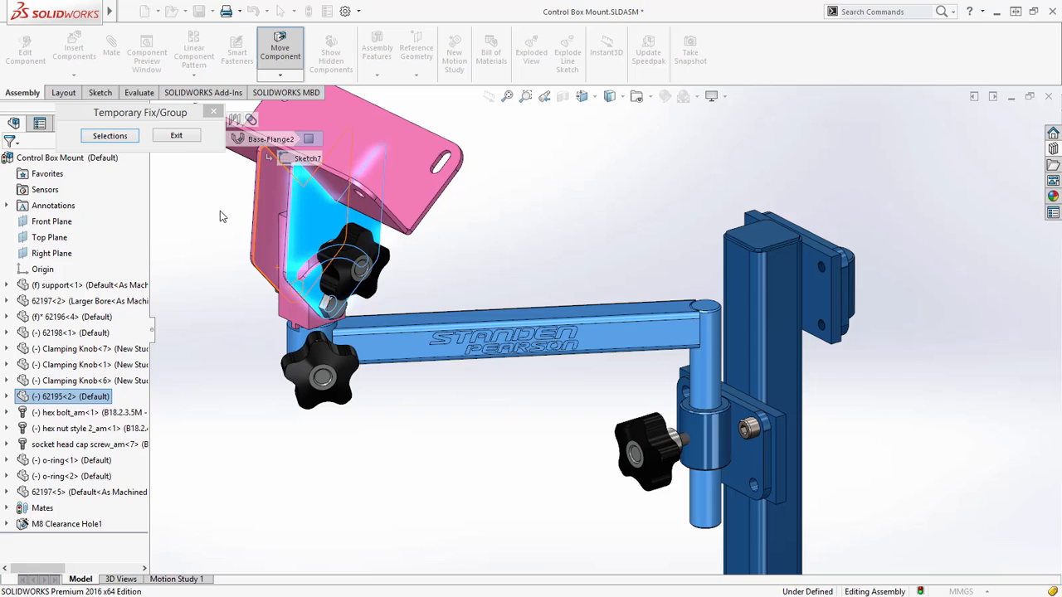
Step: End the temporary grouping and duplicate the arm 62196<4> with its brackets, two end clamping knobs, hex bolt and nut by copy and paste
left_click(175, 137)
key("f")
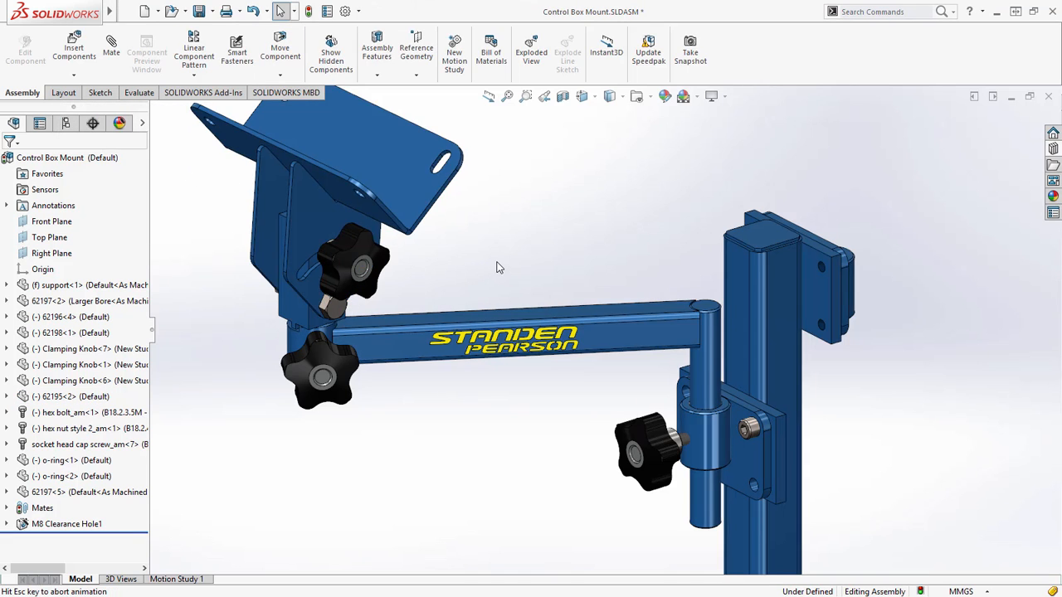
left_click_drag(592, 301, 421, 164)
left_click(128, 11)
mouse_move(151, 11)
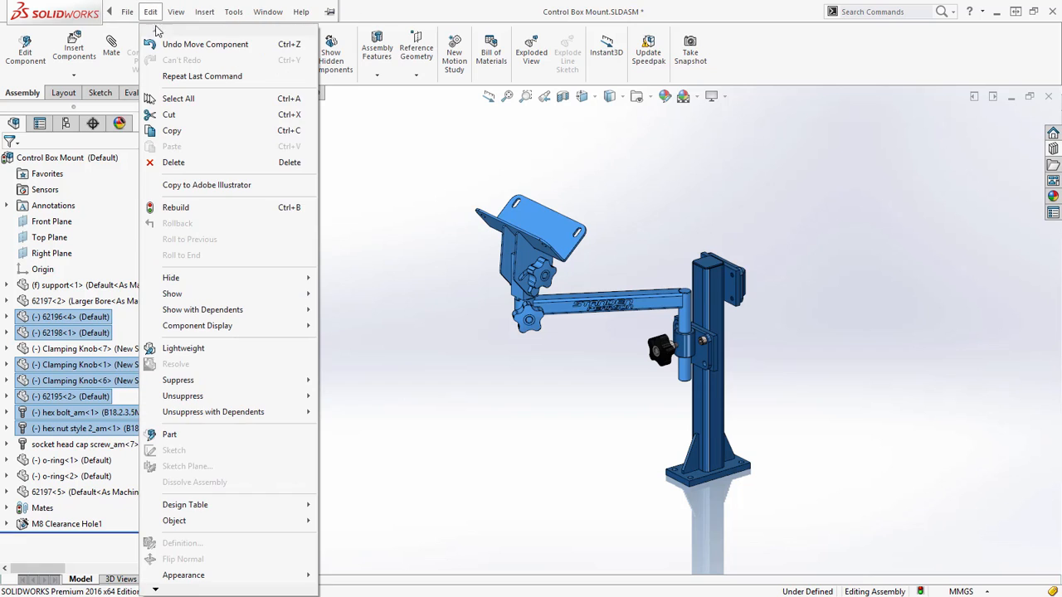
left_click(176, 130)
left_click(412, 365)
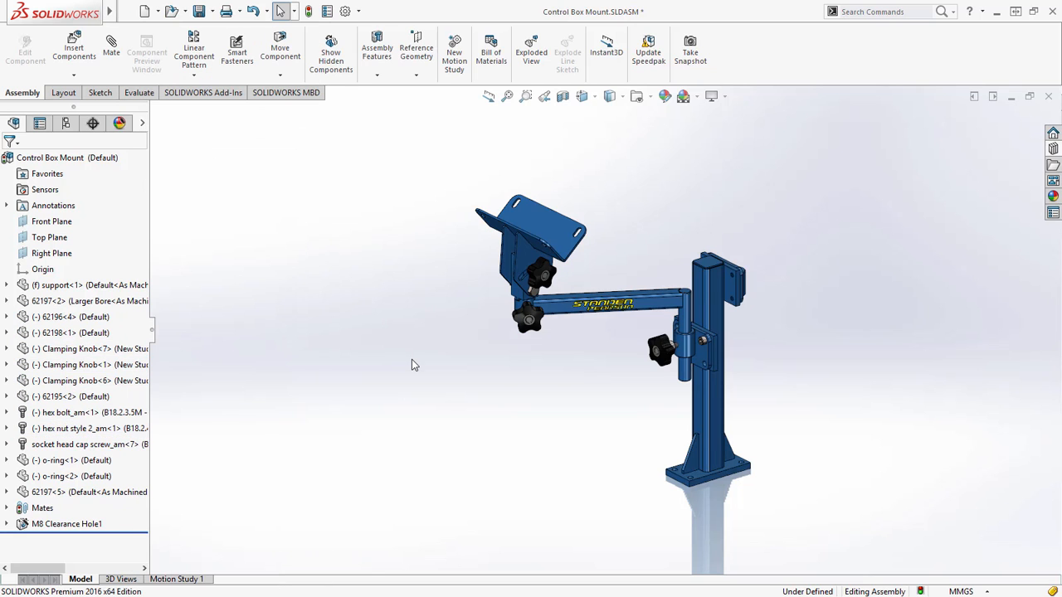
key("ctrl+v")
Step: Bring the copied arm near the upper clamp plate 62197<5> and mate its vertical shaft concentric with the clamp bore
left_click_drag(561, 378, 764, 290)
scroll(763, 291, "down", 4)
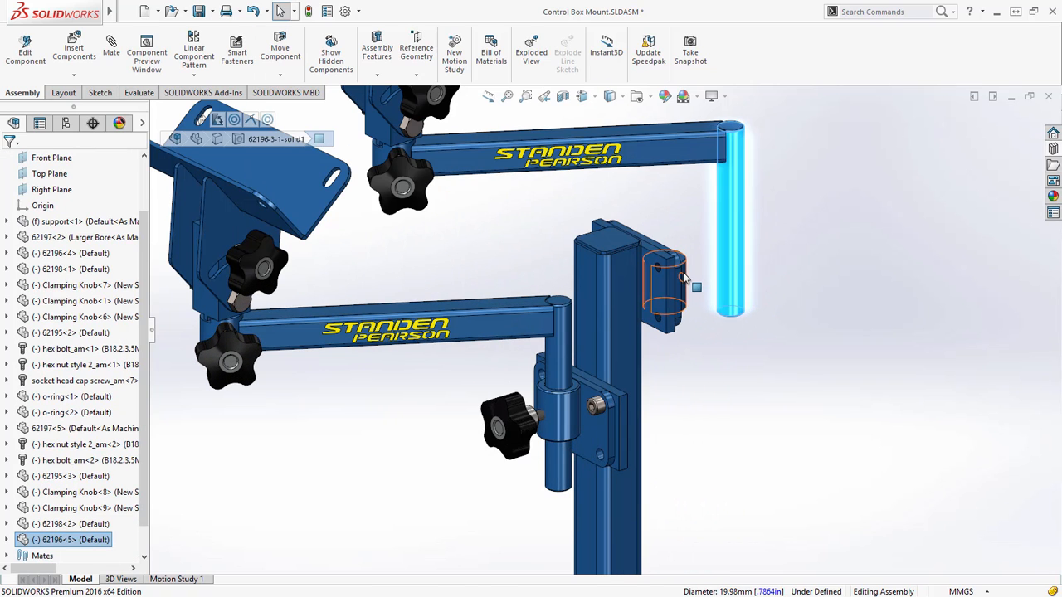
left_click(682, 278, "ctrl")
left_click(761, 264)
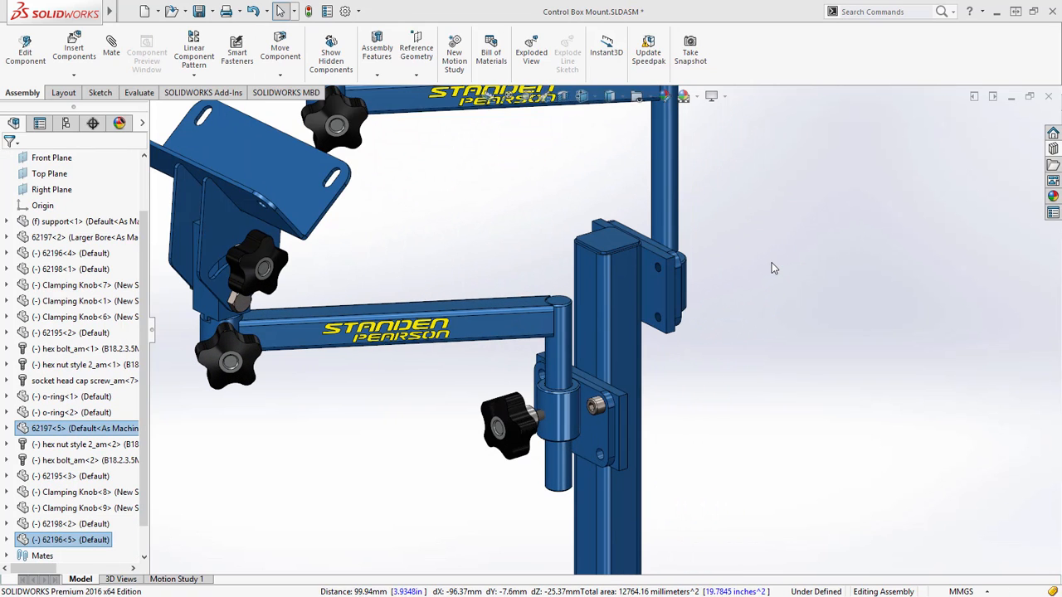
Step: Lower the copied arm's shaft through the clamp bore and swing the arm to the opposite side of the post
left_click_drag(675, 230, 679, 274)
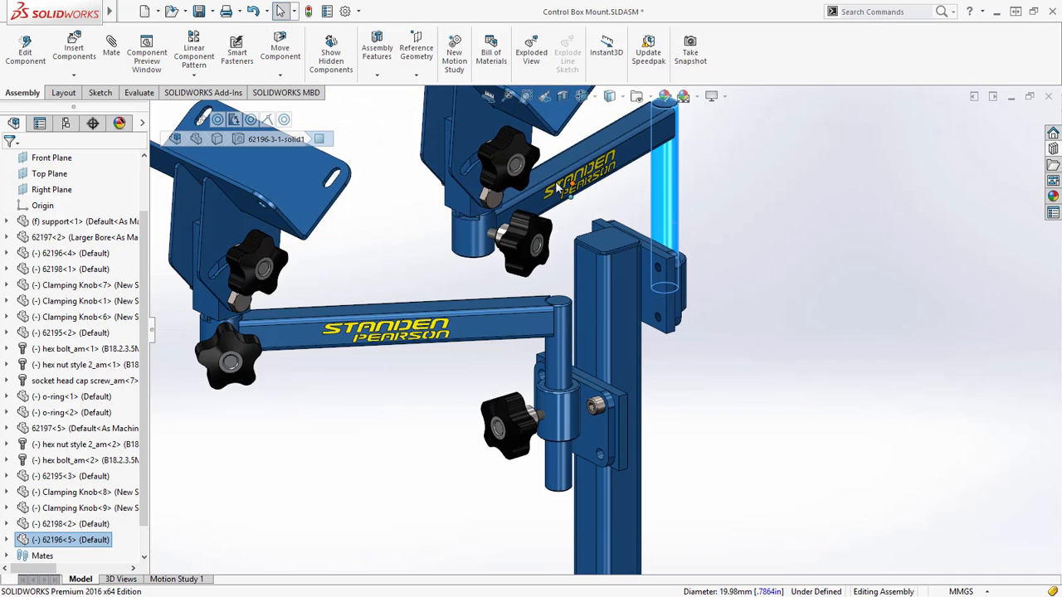
left_click_drag(557, 181, 854, 233)
left_click(747, 317)
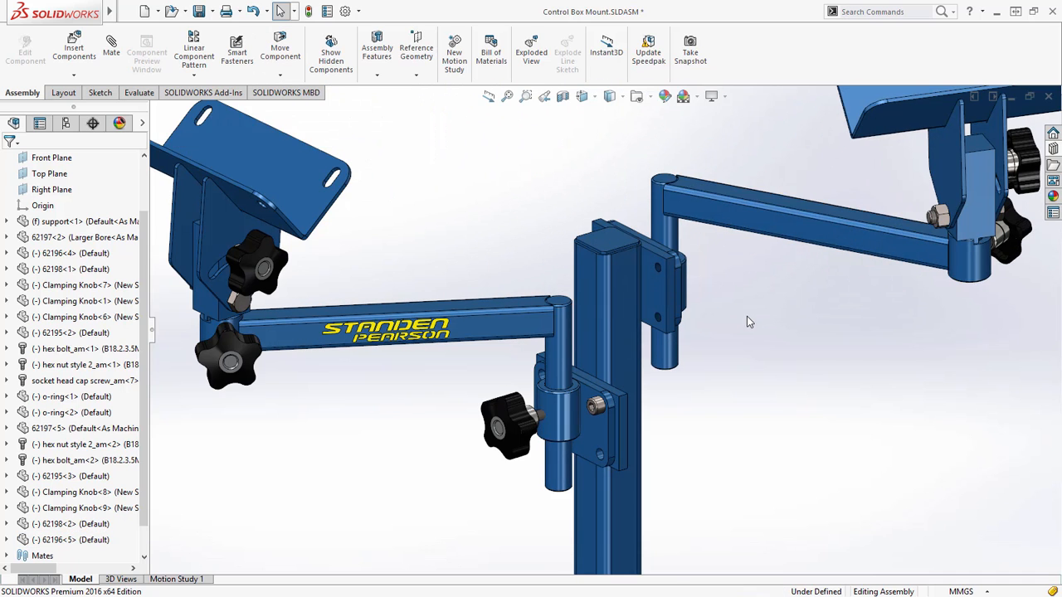
key("f")
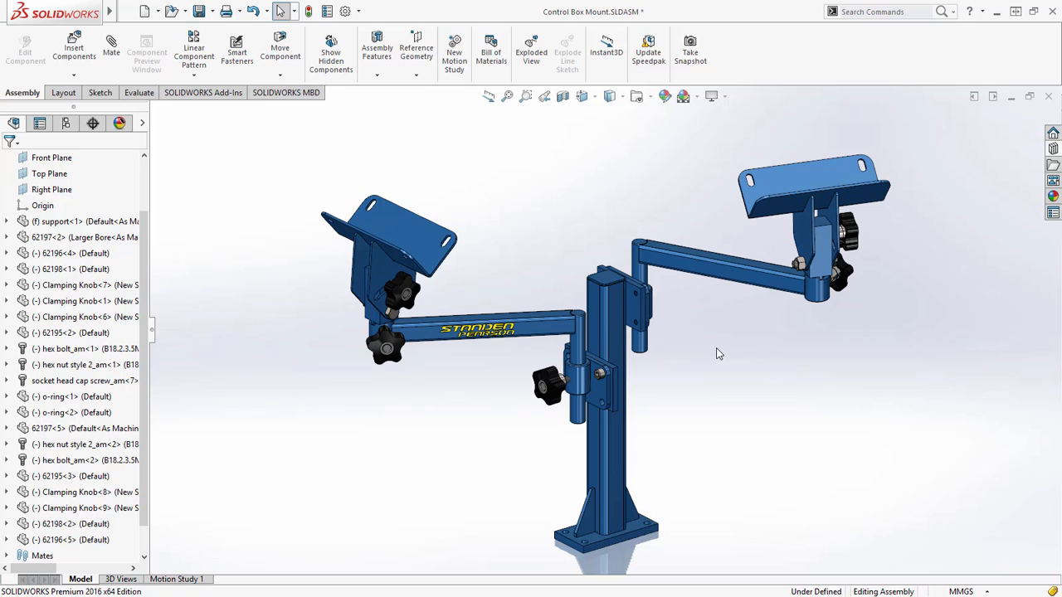
Step: Switch to 0315_ENSAMBLE BUT 28.SLDASM and insert Bronze Bearing.SLDPRT beside the support, using the 80 mm Bore X 57 mm Long configuration
key("ctrl+Tab")
left_click(586, 321)
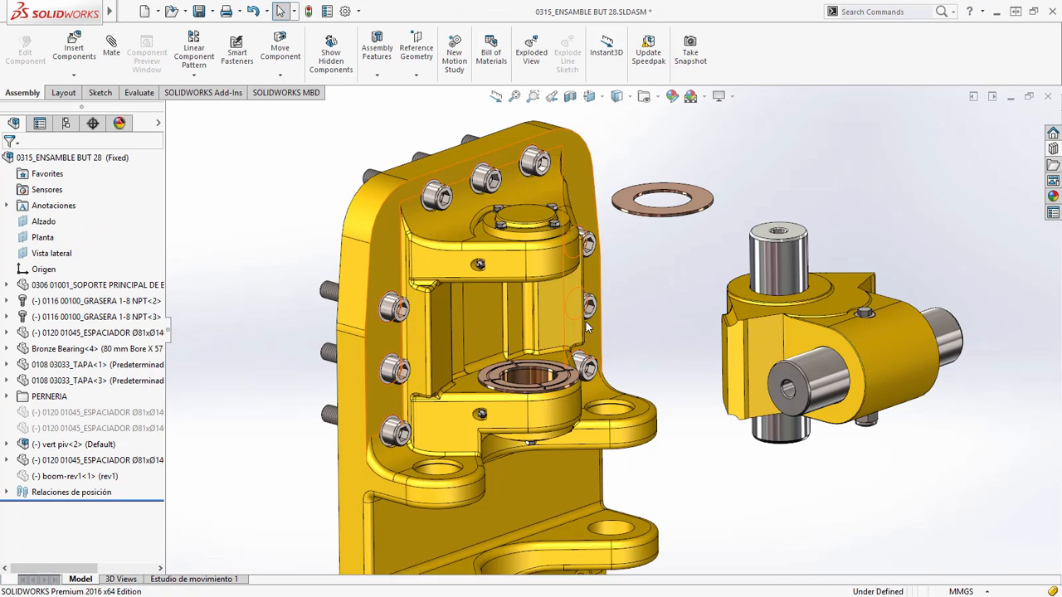
left_click(74, 44)
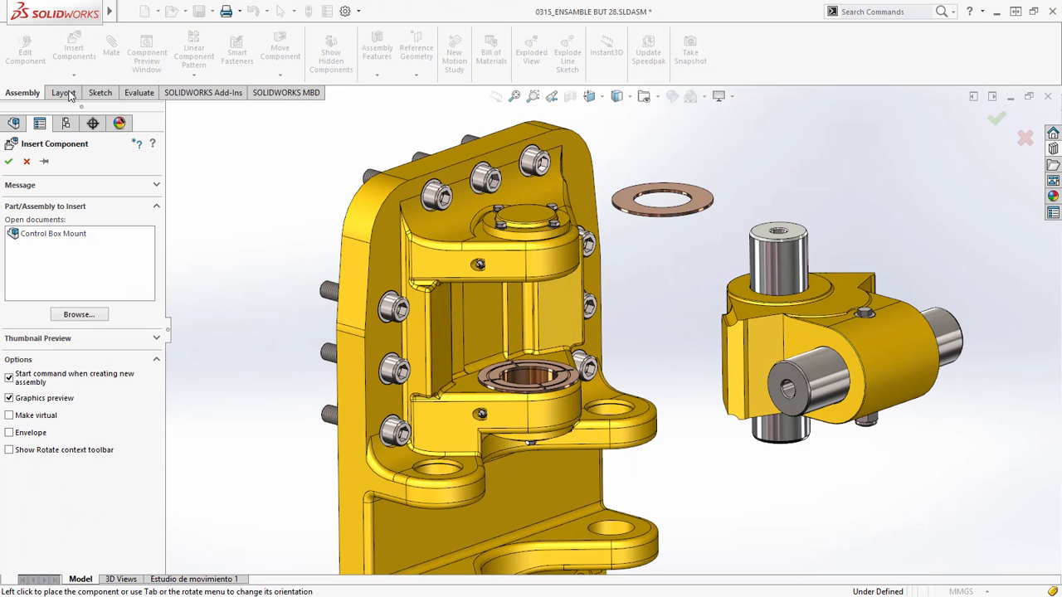
left_click(78, 314)
left_click(506, 288)
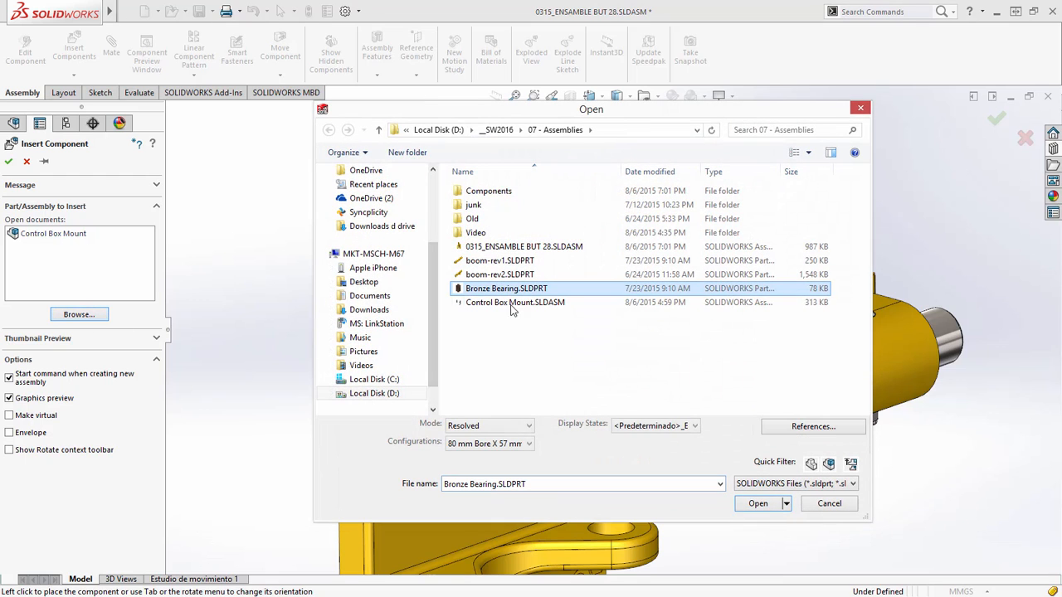
left_click(756, 503)
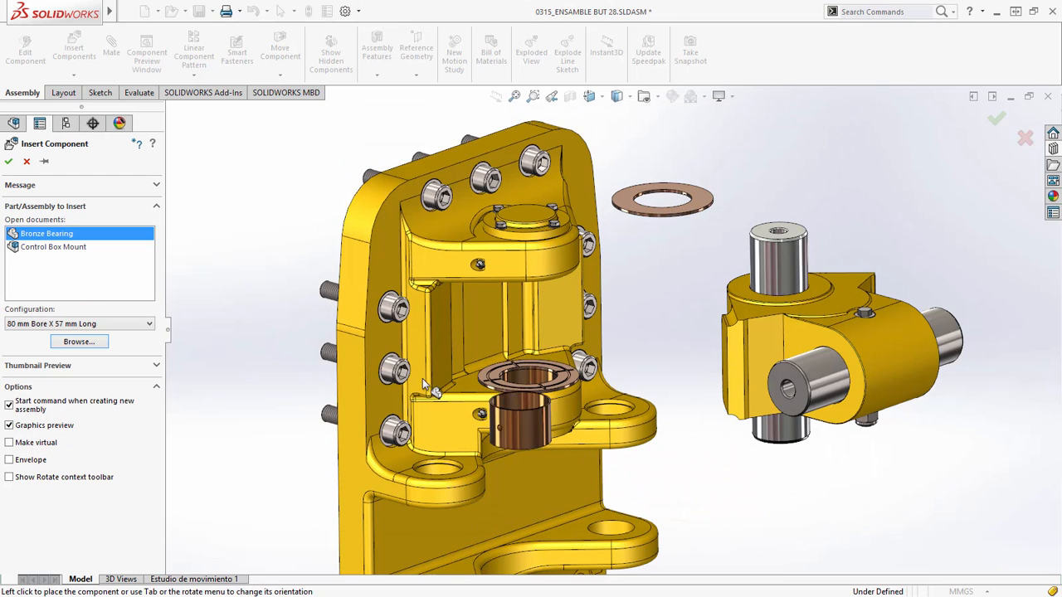
left_click(116, 325)
left_click(116, 336)
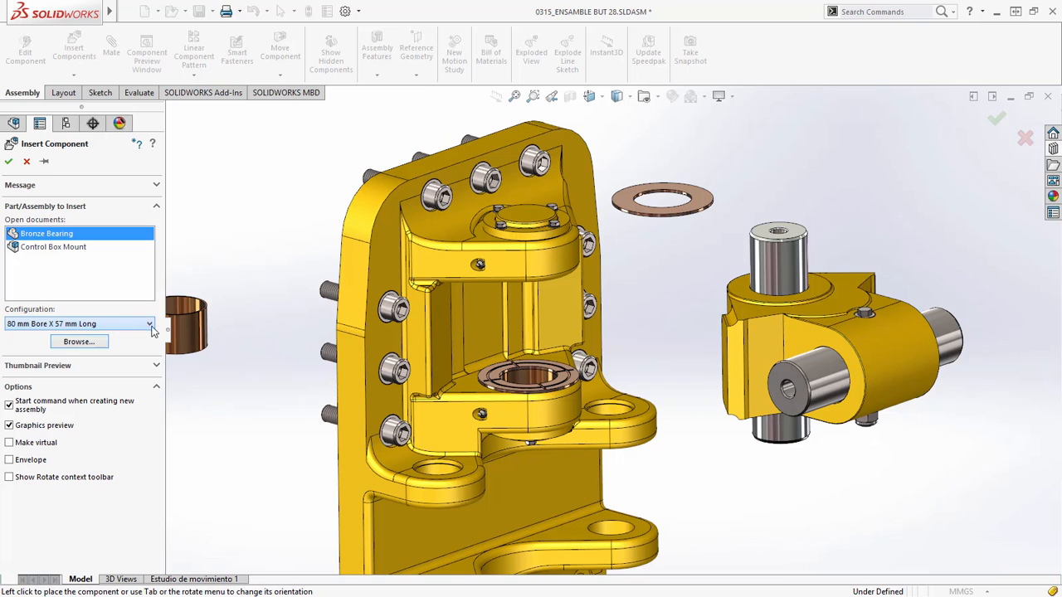
left_click(281, 264)
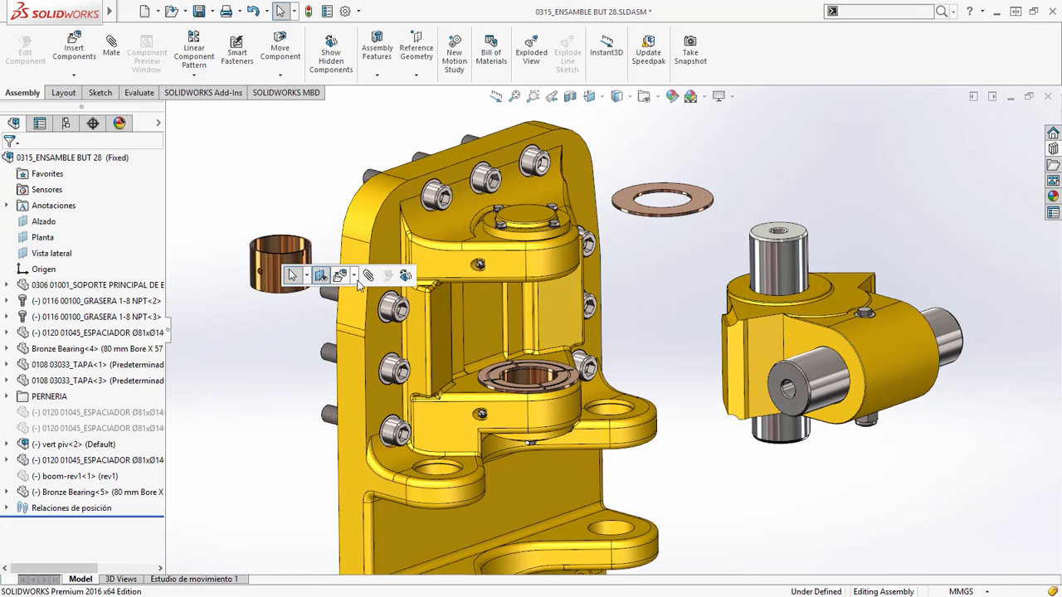
Step: Mate the new bronze bearing's outer face concentric with the bore in the support's upper lug
left_click(367, 276)
left_click(548, 266)
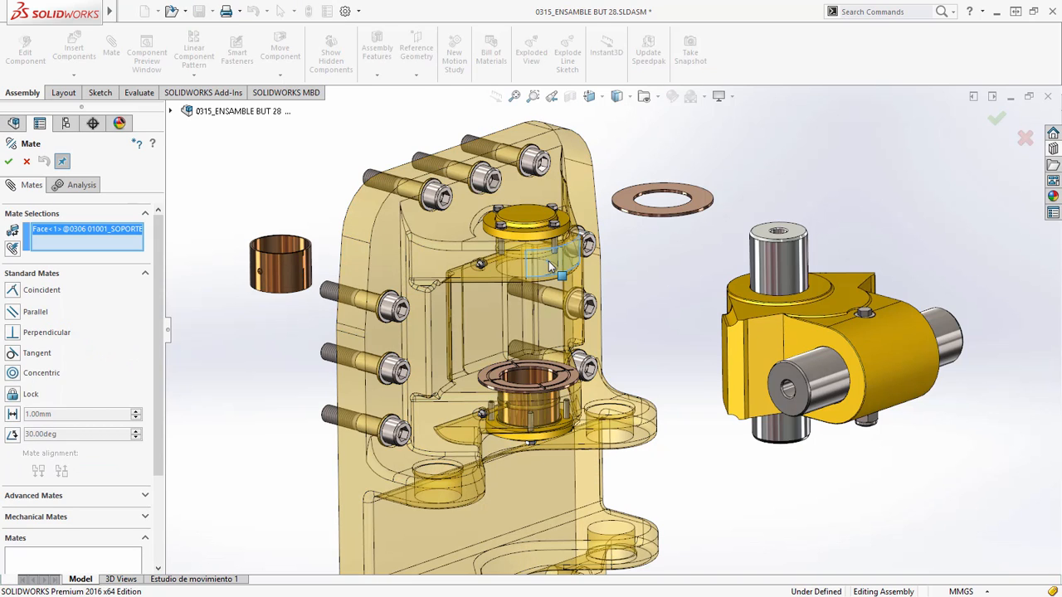
left_click(281, 265)
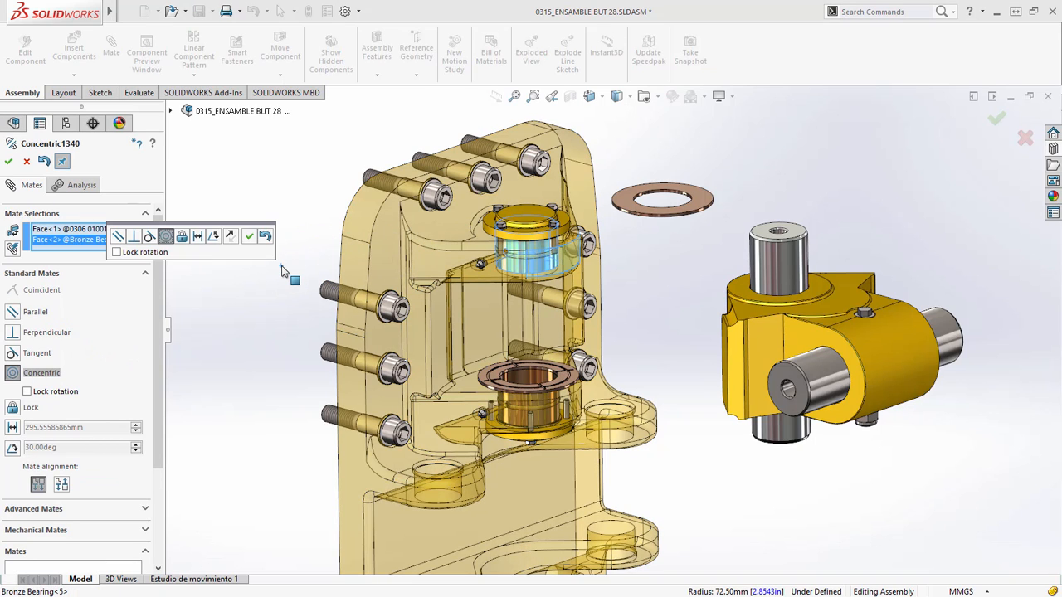
right_click(282, 269)
Step: Align the bearing's lubrication hole with the grease fitting hole in the support's upper lug using a concentric mate
scroll(503, 263, "down", 6)
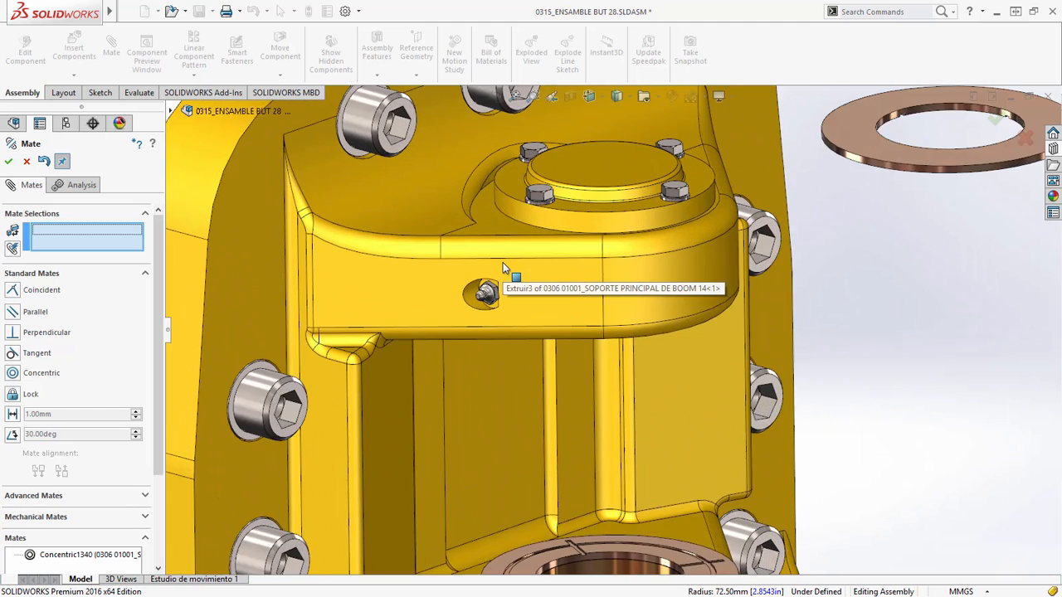
middle_click_drag(586, 284, 533, 307, "ctrl")
left_click(417, 336)
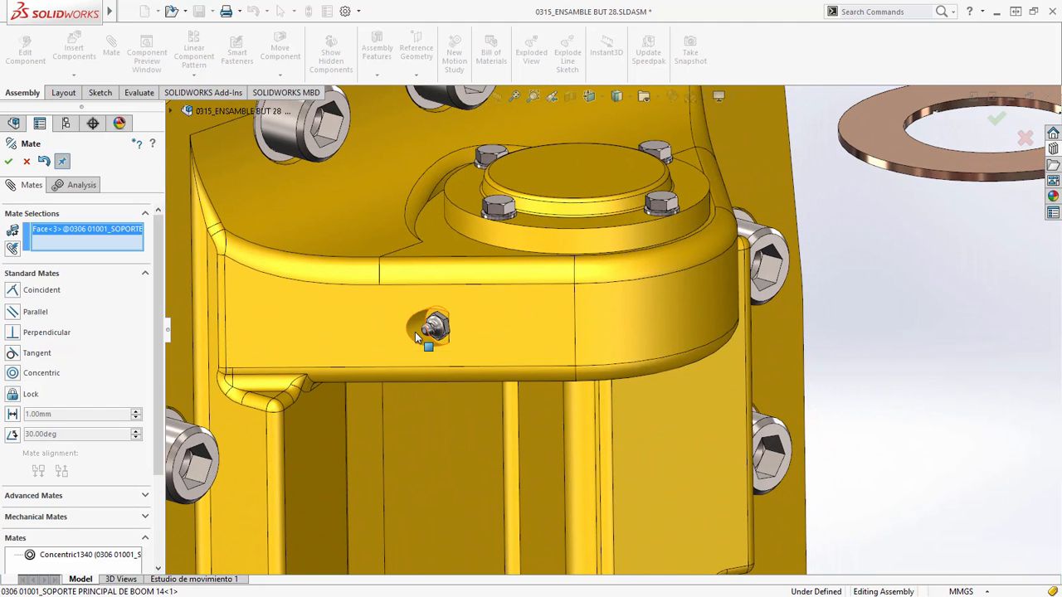
key("g")
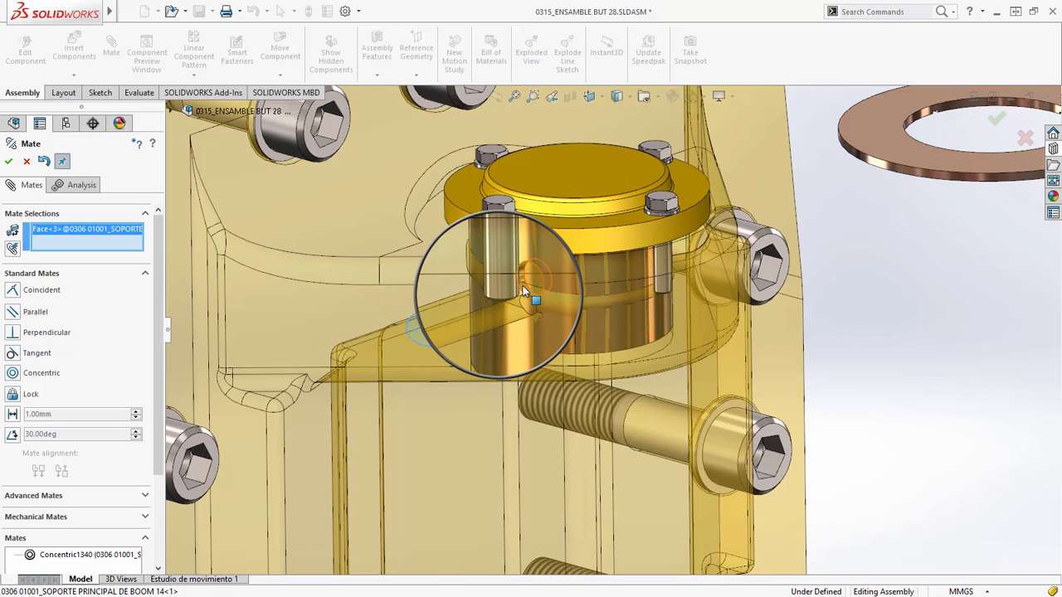
left_click(523, 285)
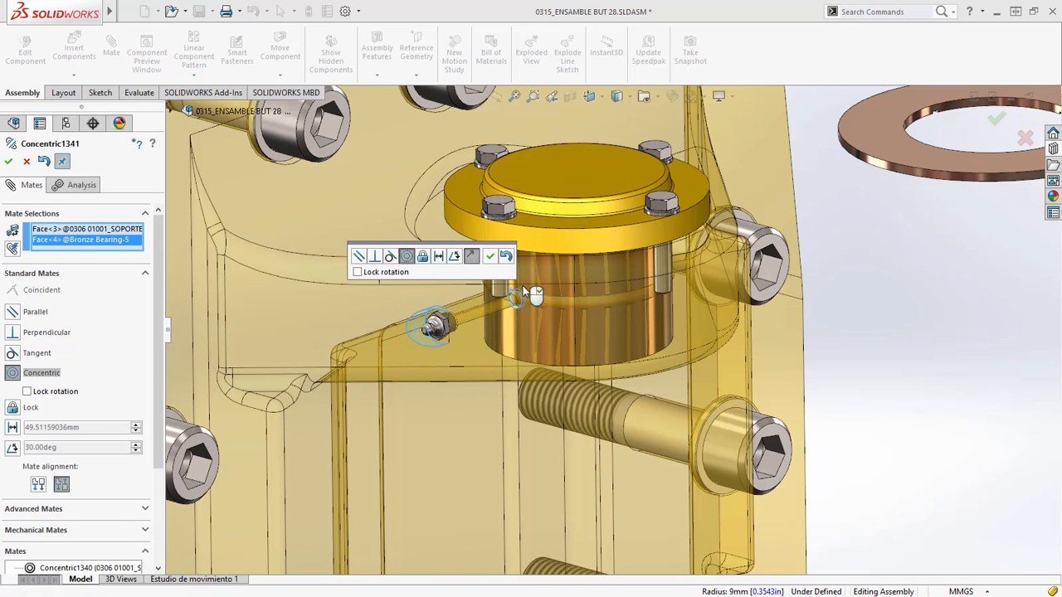
right_click(523, 287)
Step: Mate the loose spacer ring's outer edge concentric with the rounded face of the support's upper lug
scroll(605, 332, "up", 5)
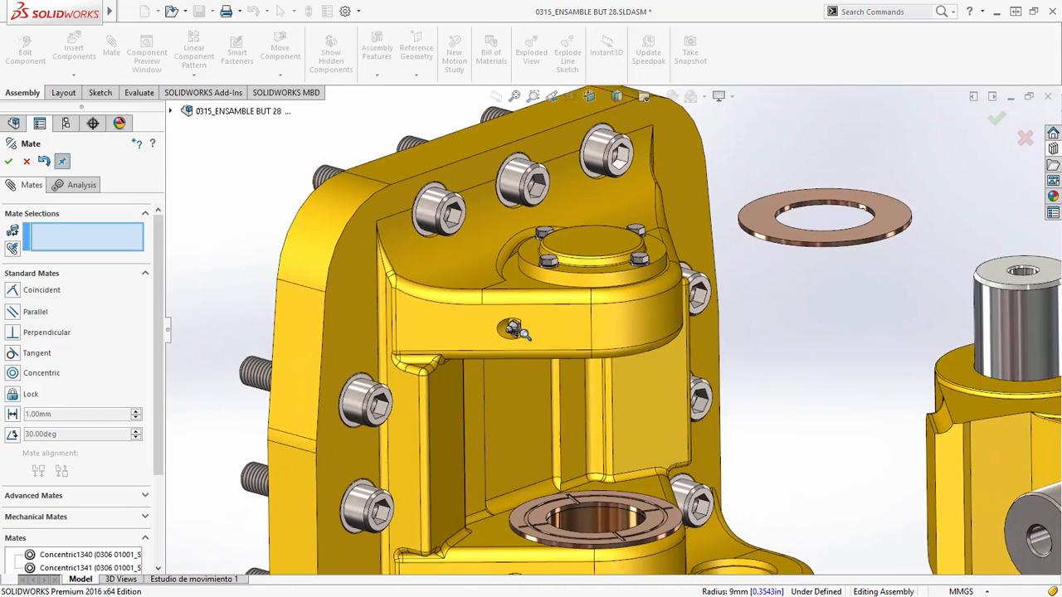
left_click(816, 246)
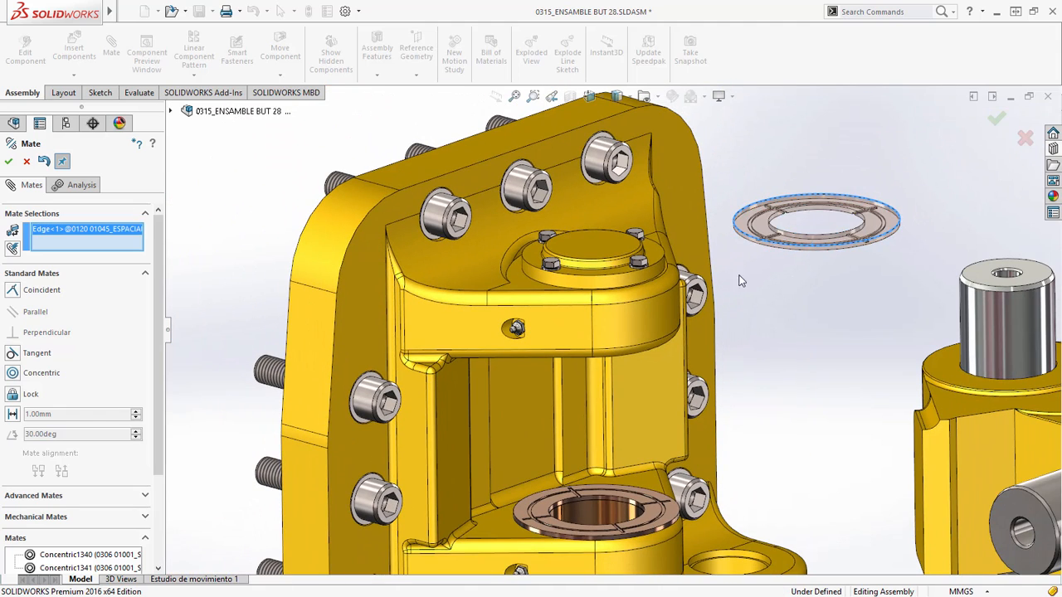
left_click(659, 316)
right_click(593, 334)
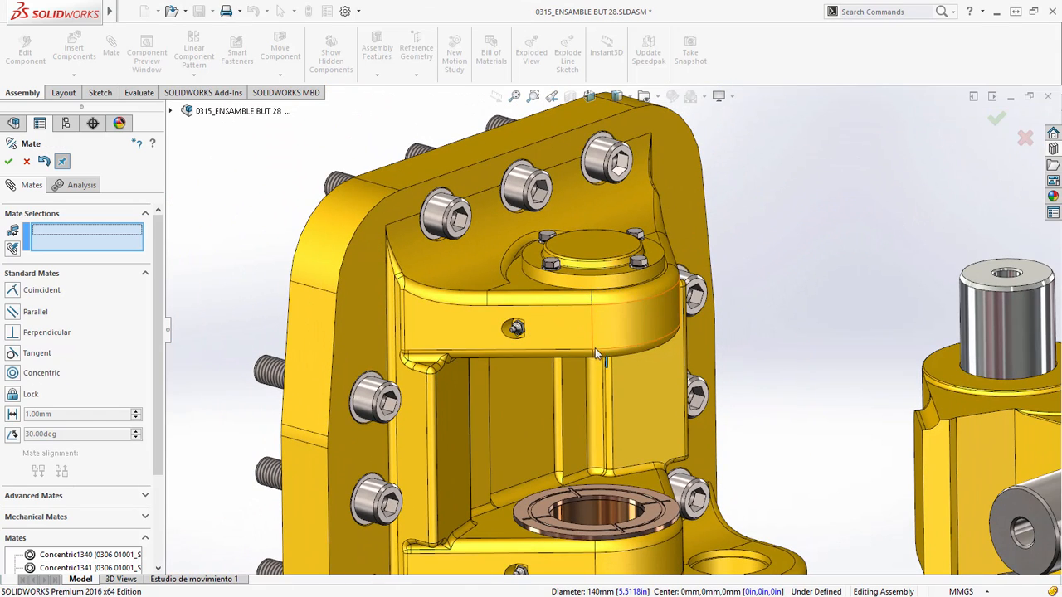
Step: Mate the spacer ring's flat face coincident with the underside of the support's upper lug and finish mating
middle_click_drag(595, 347, 560, 400)
left_click(556, 375)
left_click(547, 355)
right_click(547, 358)
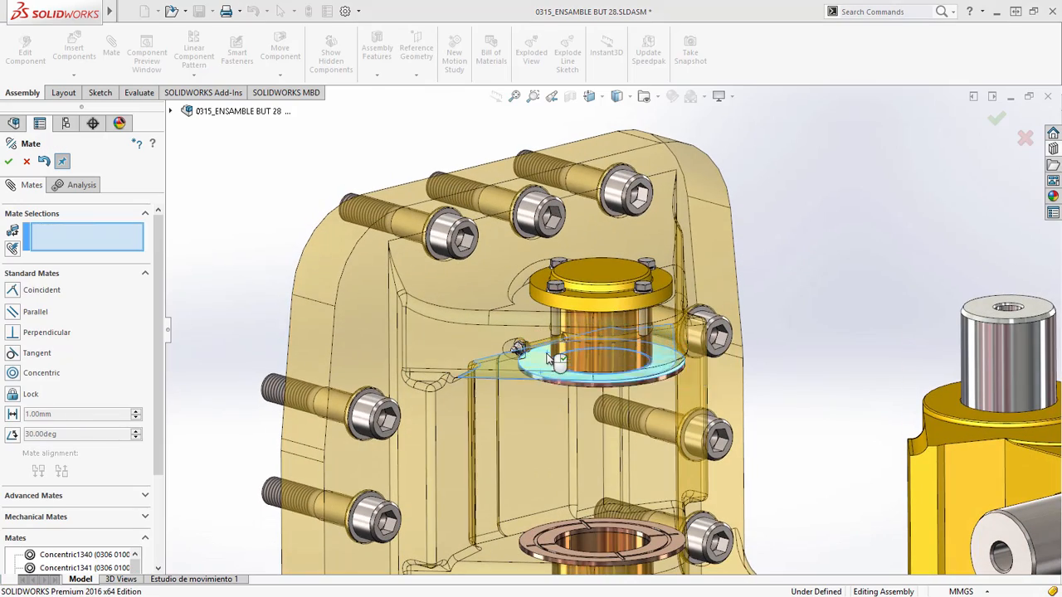
scroll(556, 346, "up", 5)
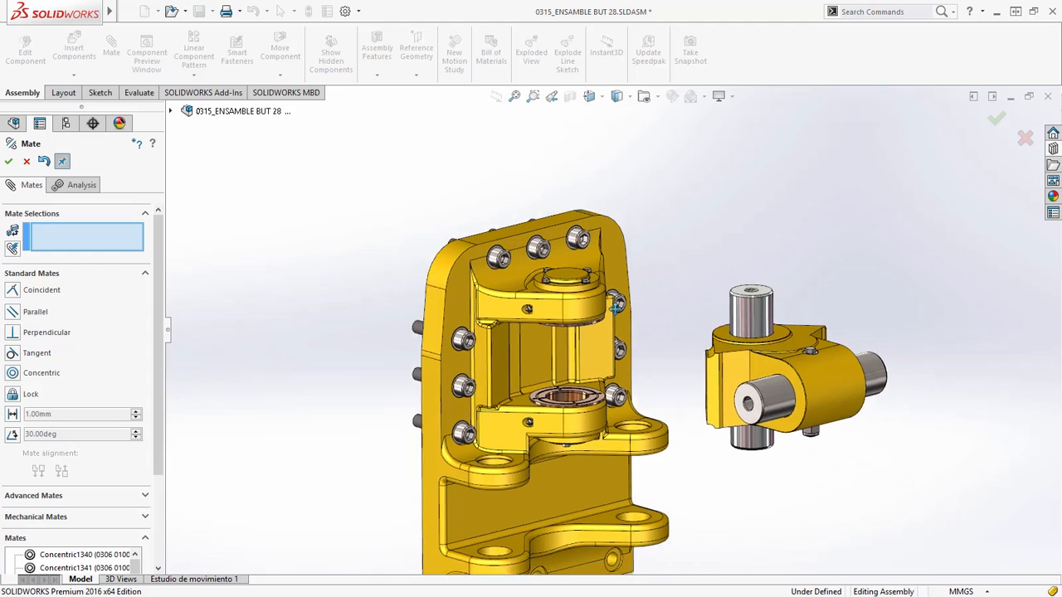
middle_click_drag(616, 307, 579, 287, "ctrl")
key("Escape")
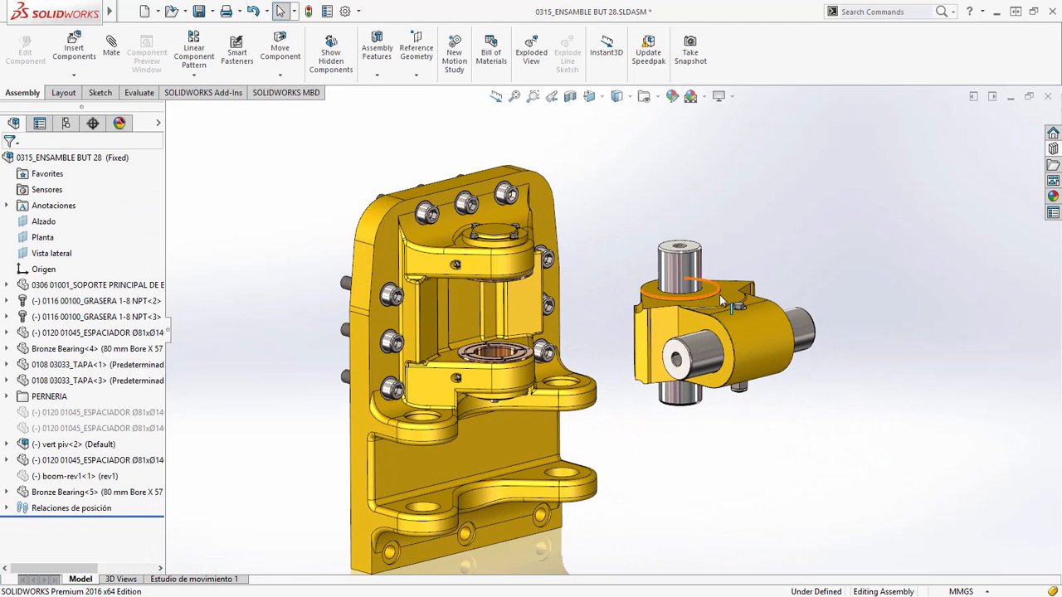
Step: Open the vert piv<2> subassembly in a separate component preview window
right_click(722, 294)
left_click(781, 212)
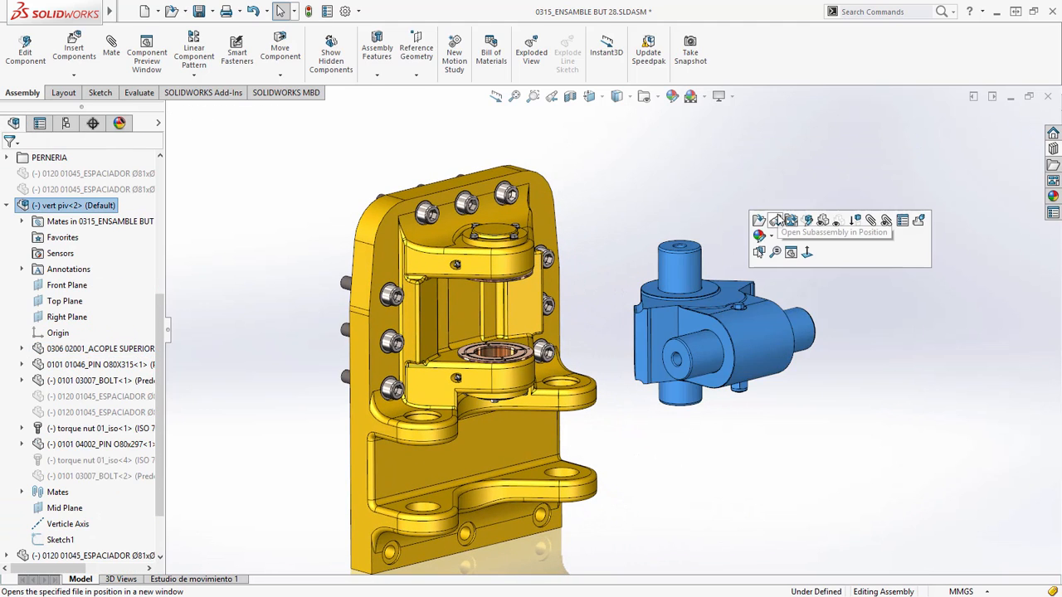
left_click(790, 256)
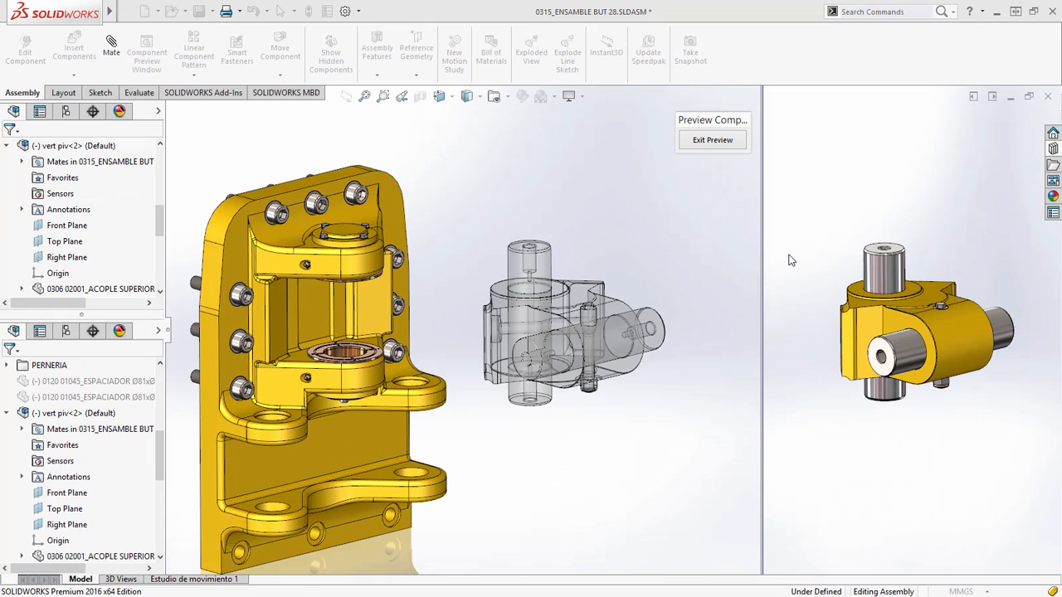
Step: Mate the subassembly's vertical pin, picked in the preview, concentric with the lower bronze bearing's bore
middle_click_drag(846, 331, 883, 380)
left_click(886, 415)
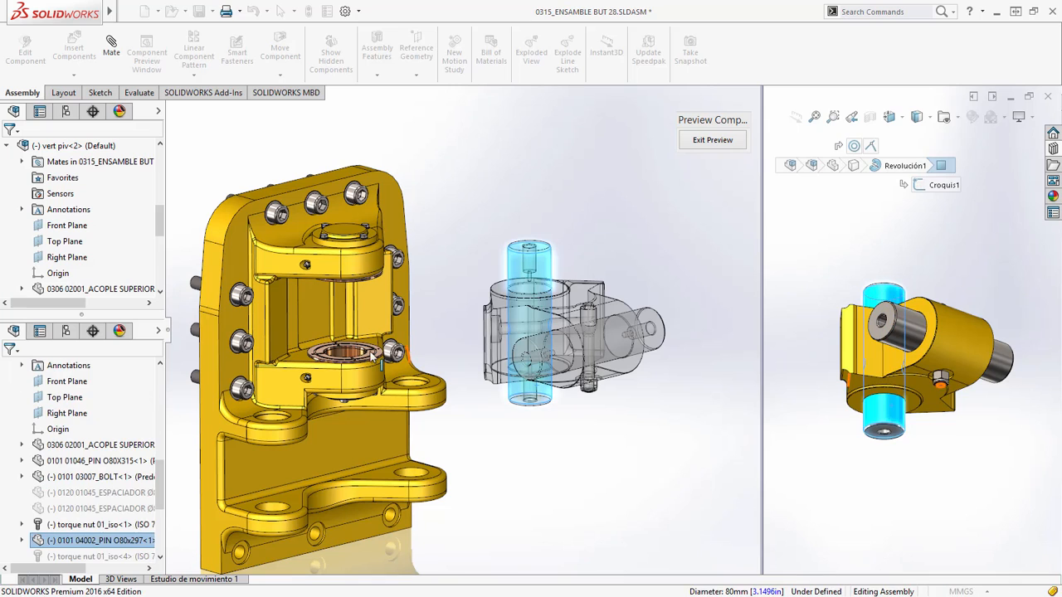
left_click(349, 355, "ctrl")
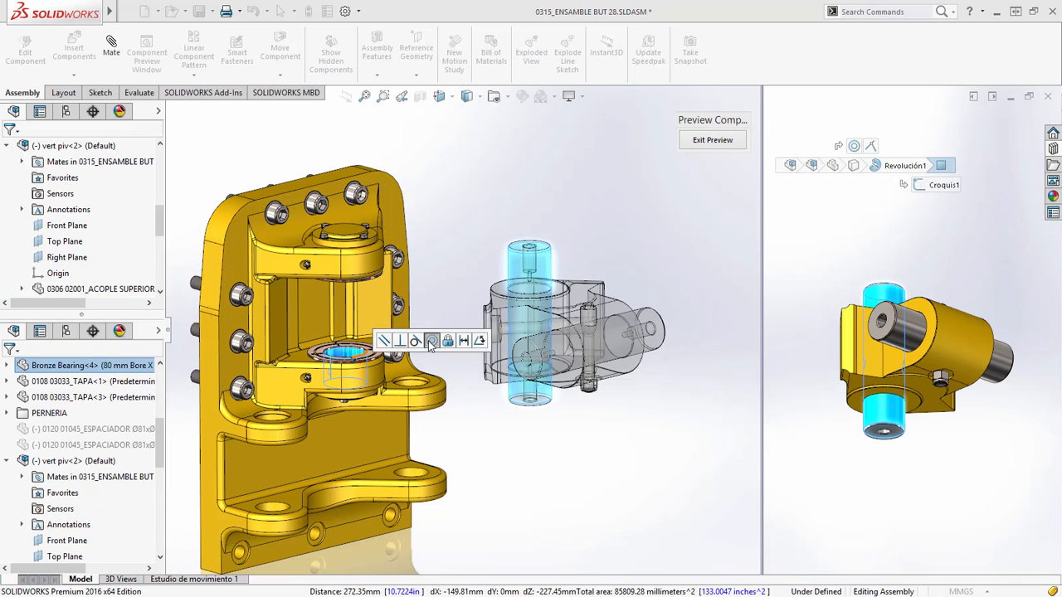
left_click(432, 340)
Step: Mate the lower spacer ring's edge coincident with the pivot housing's bottom face from the preview, and close the preview
left_click(380, 356)
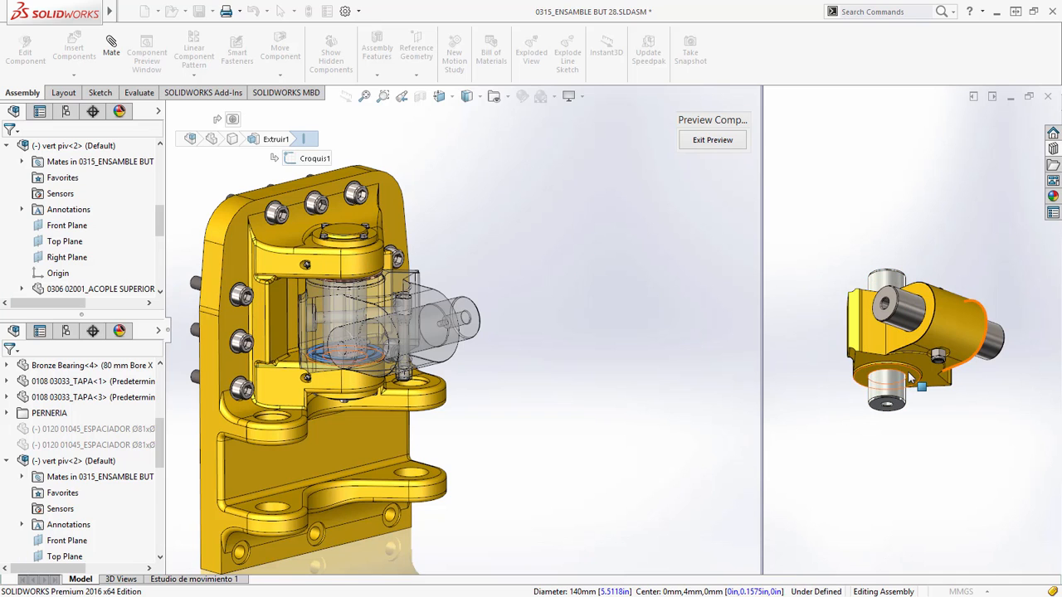
left_click(884, 383, "ctrl")
left_click(943, 363)
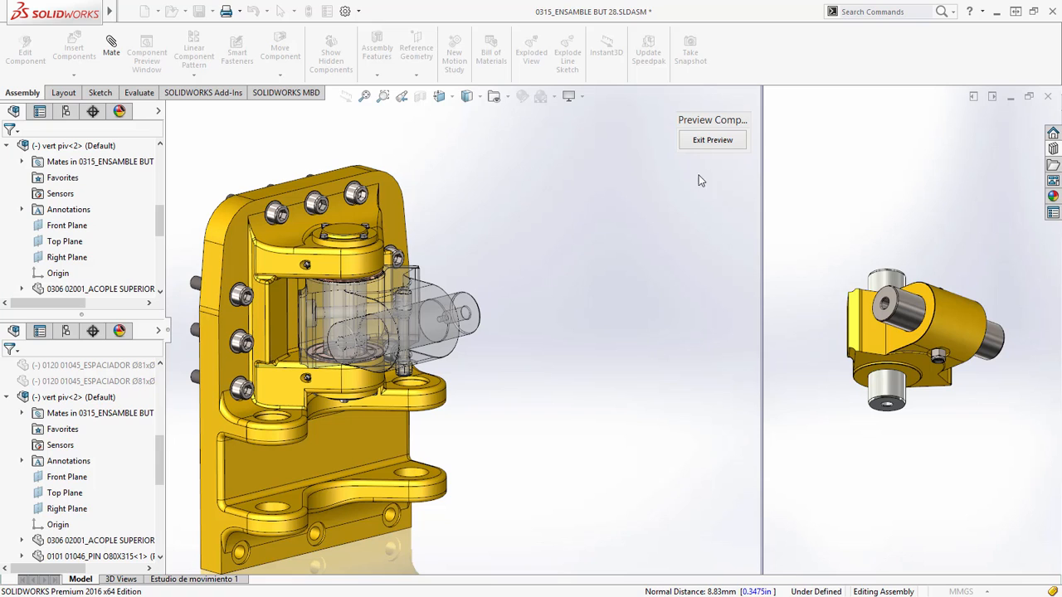
left_click(704, 140)
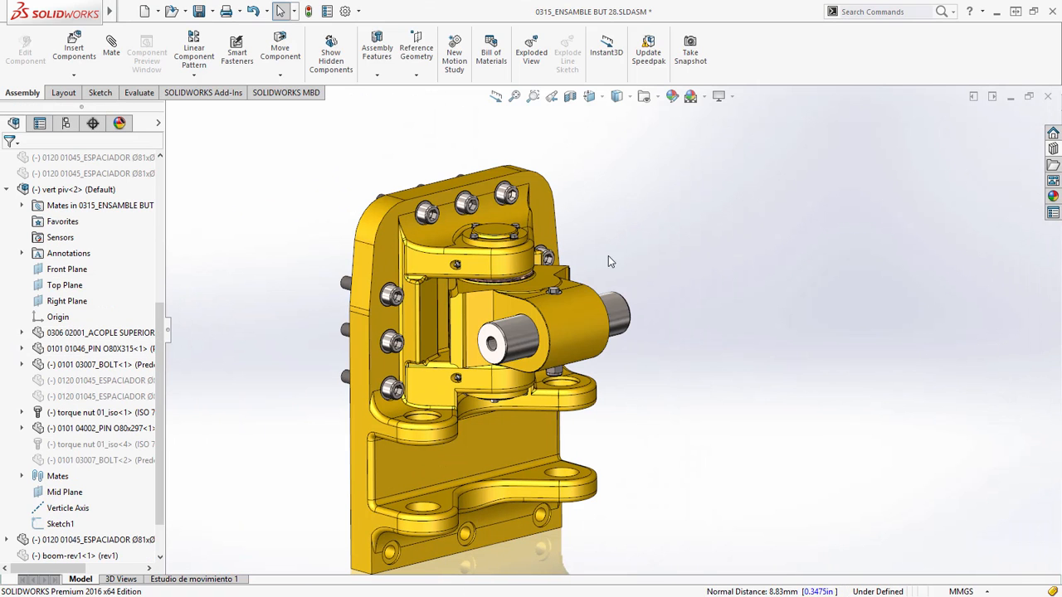
Step: Review the options for making the vert piv<2> subassembly virtual without applying any of them
right_click(54, 190)
left_click(98, 285)
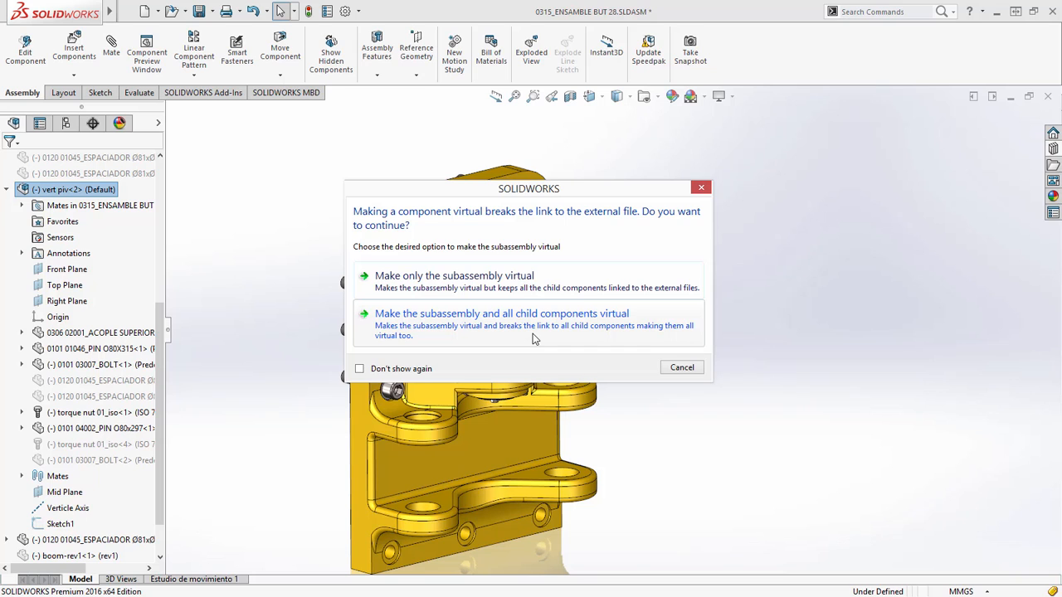
left_click(683, 368)
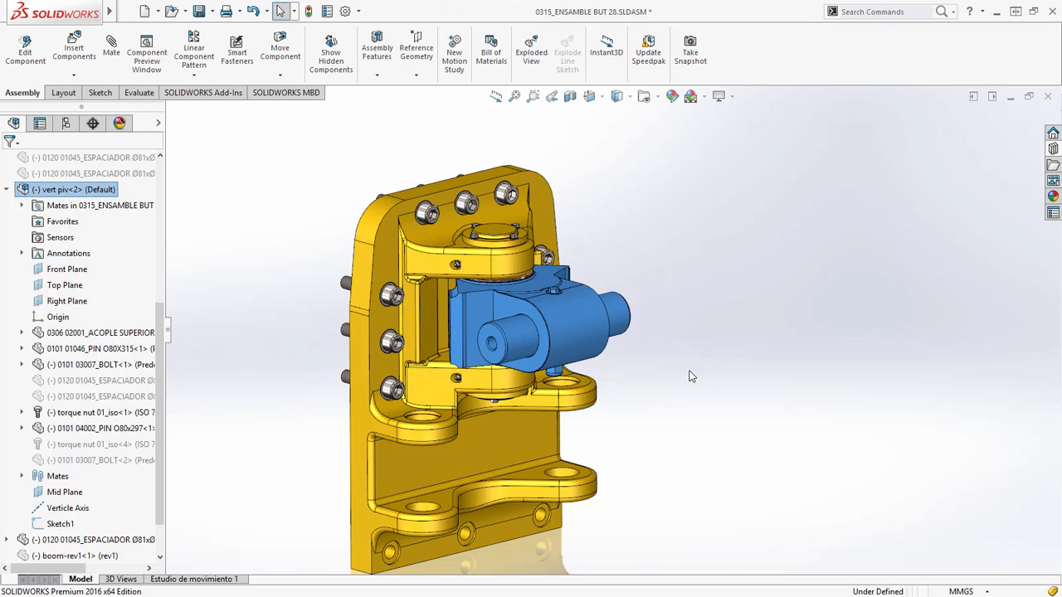
Step: Rename the vert piv<2> subassembly document temporarily as Vertical Pivot assy
right_click(91, 190)
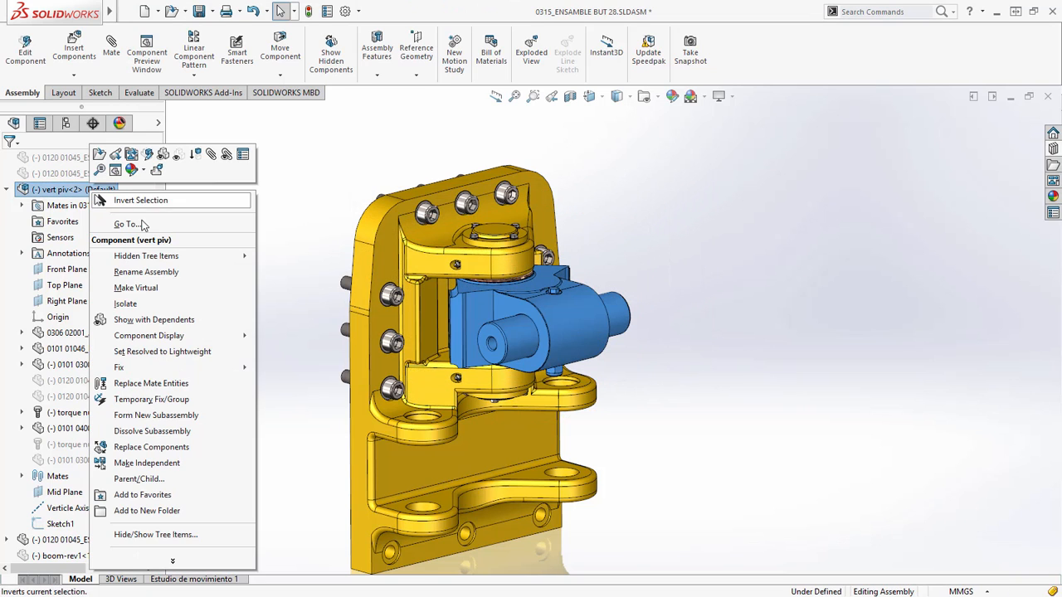
left_click(165, 277)
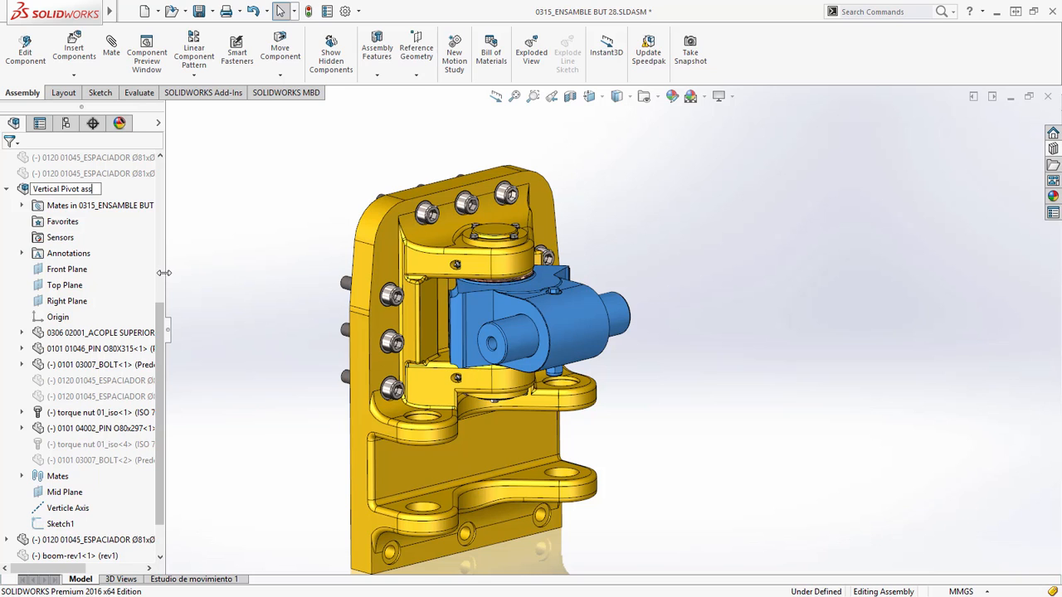
key("Return")
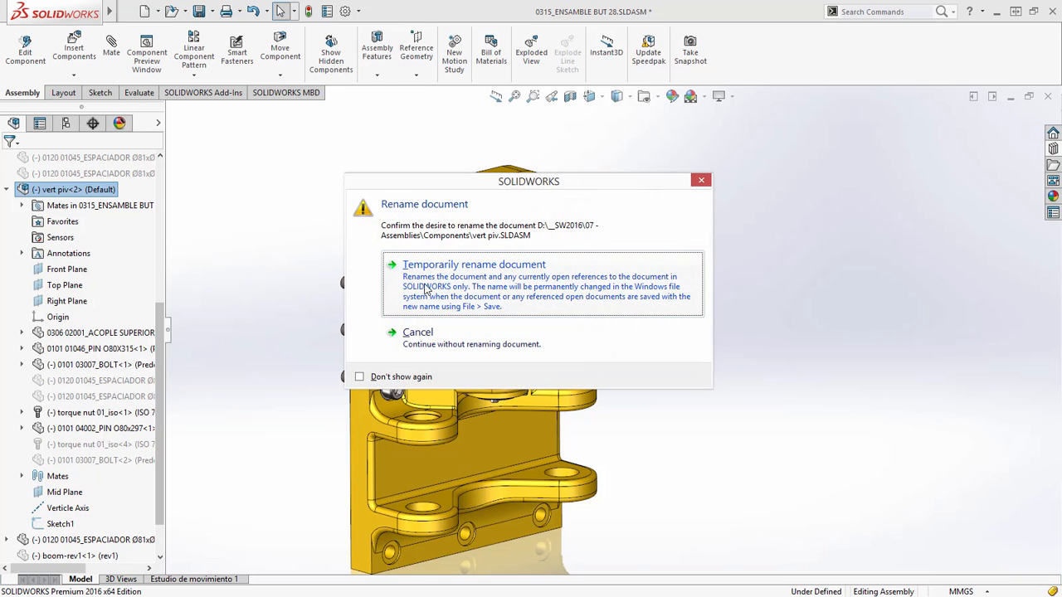
left_click(499, 303)
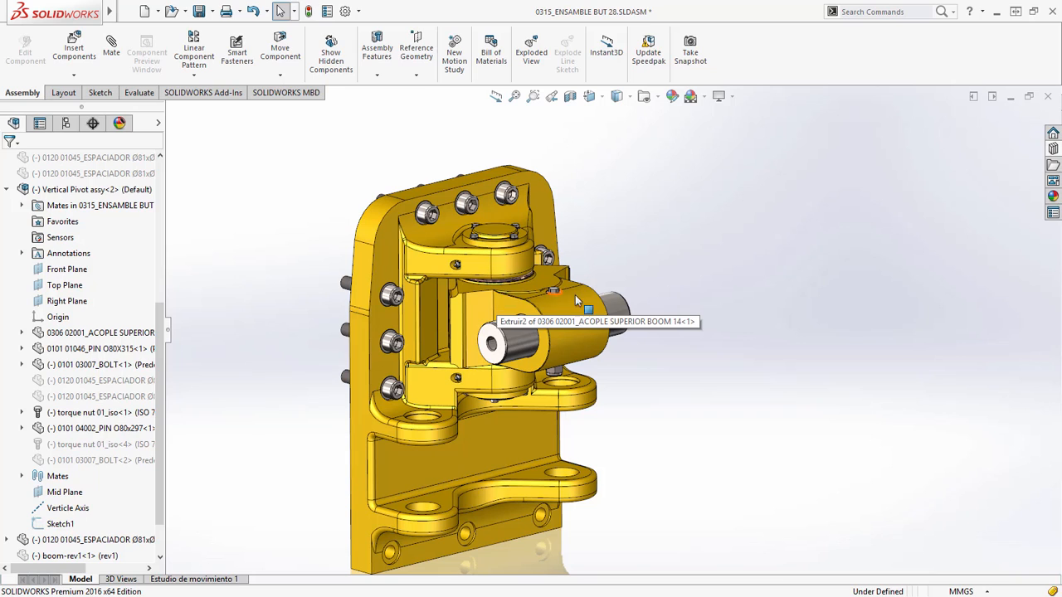
Step: Open the Vertical Pivot assy subassembly in its own window, starting from its horizontal pin in the model
left_click(615, 301)
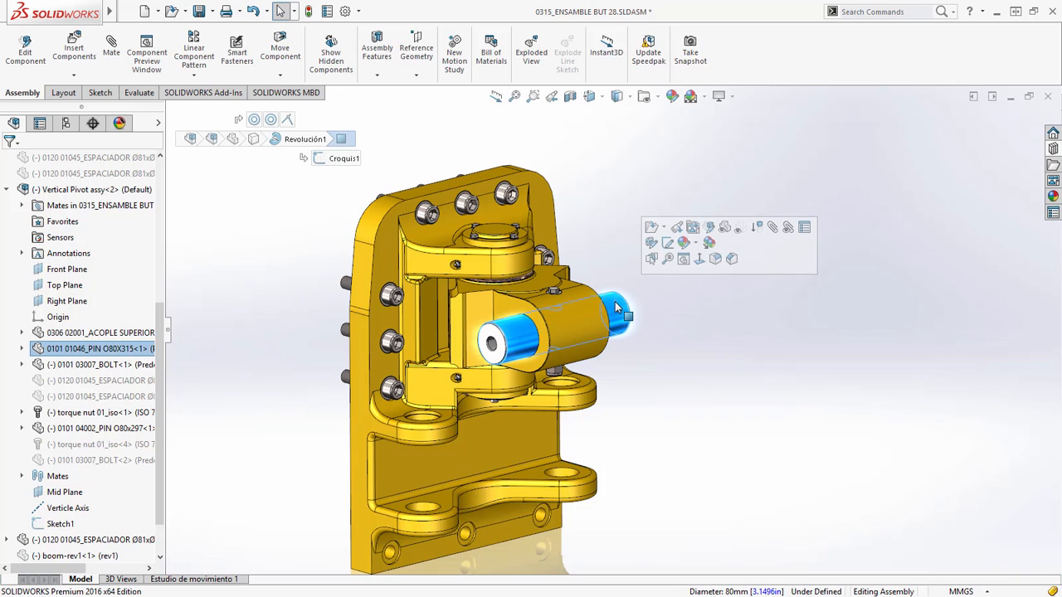
left_click(665, 231)
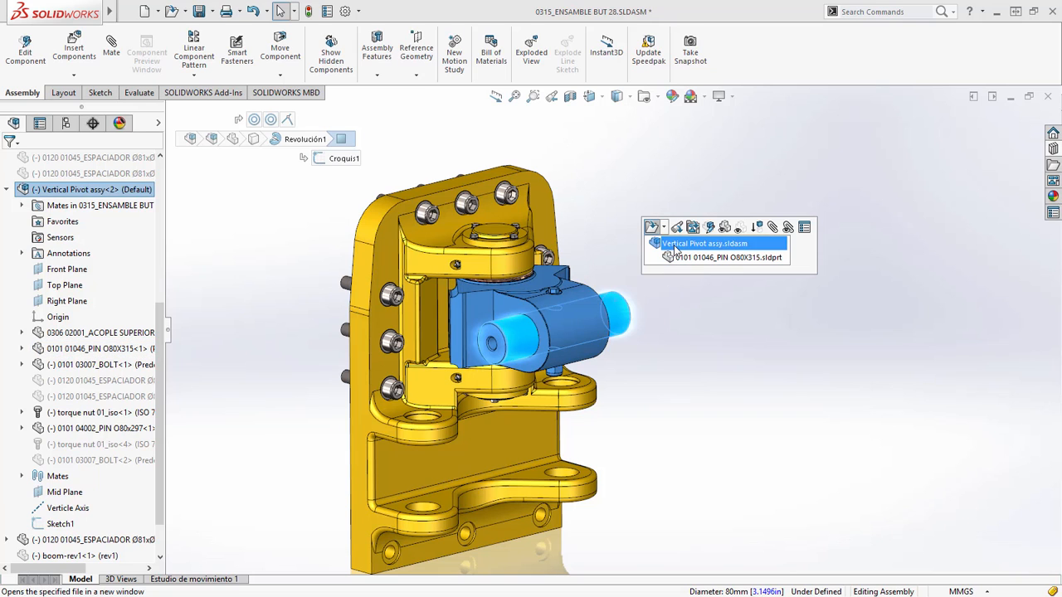
left_click(674, 245)
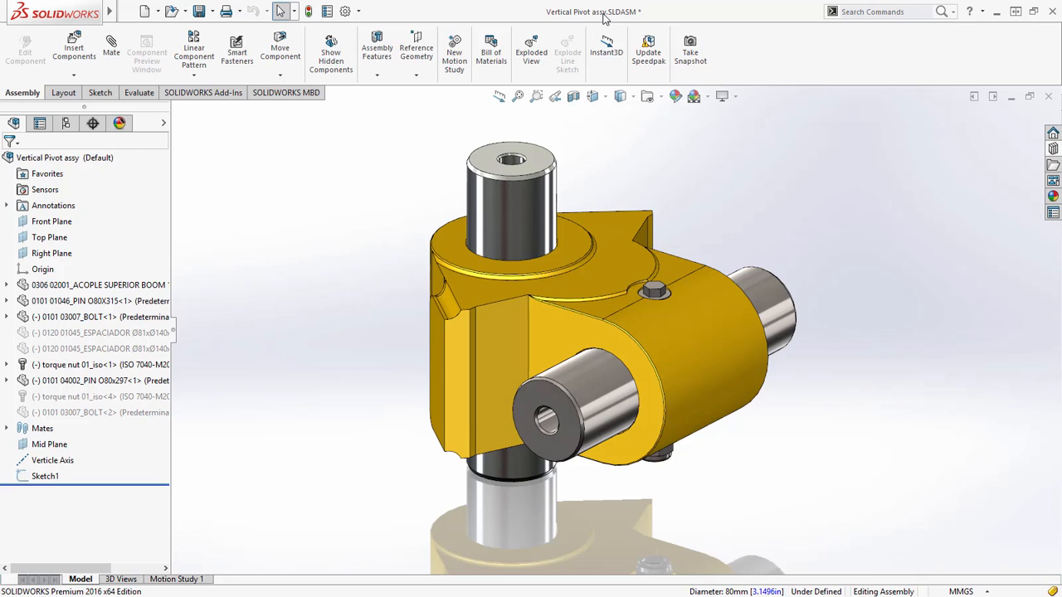
Step: Review the document renaming options offered when saving, including updating where-used references, without completing the save
left_click(199, 12)
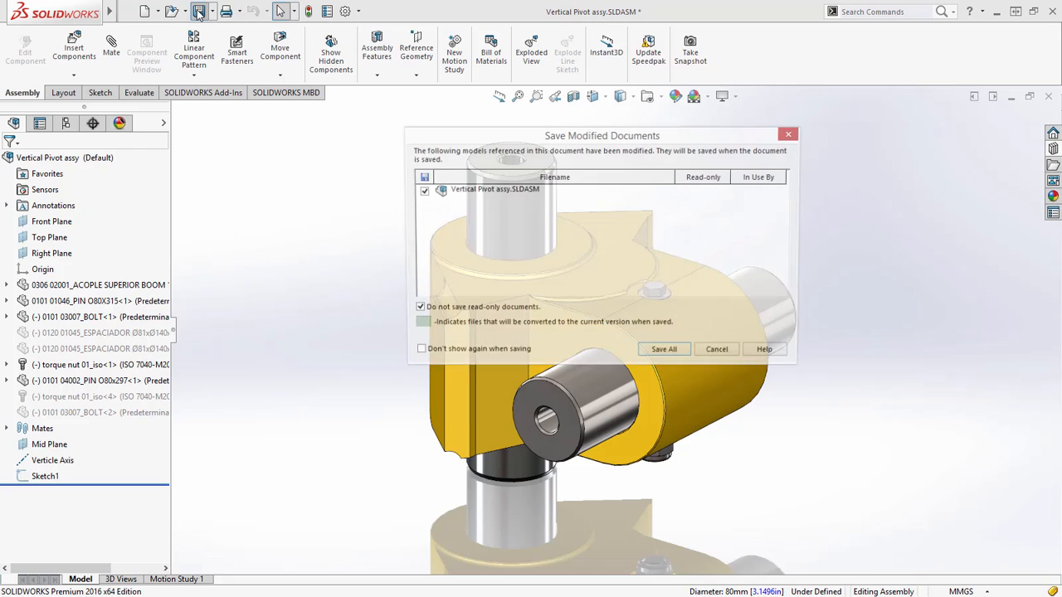
left_click(666, 354)
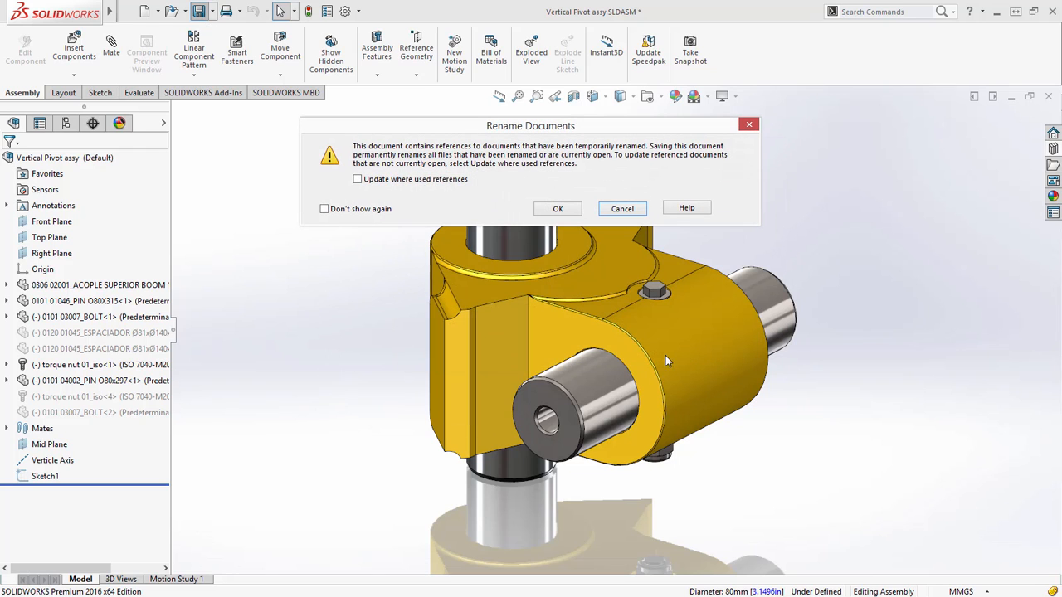
left_click(437, 181)
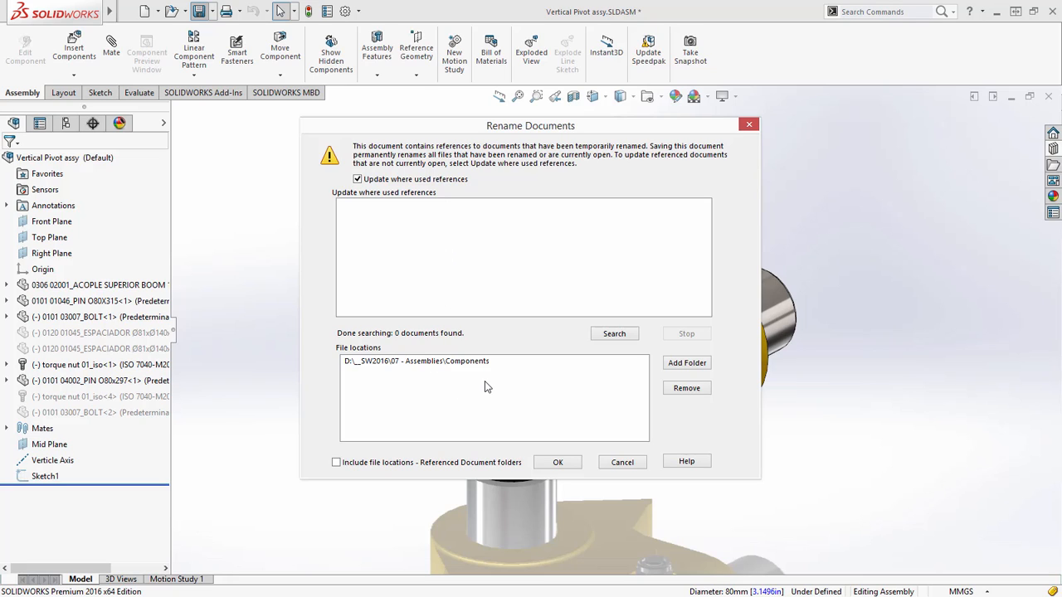
left_click(622, 464)
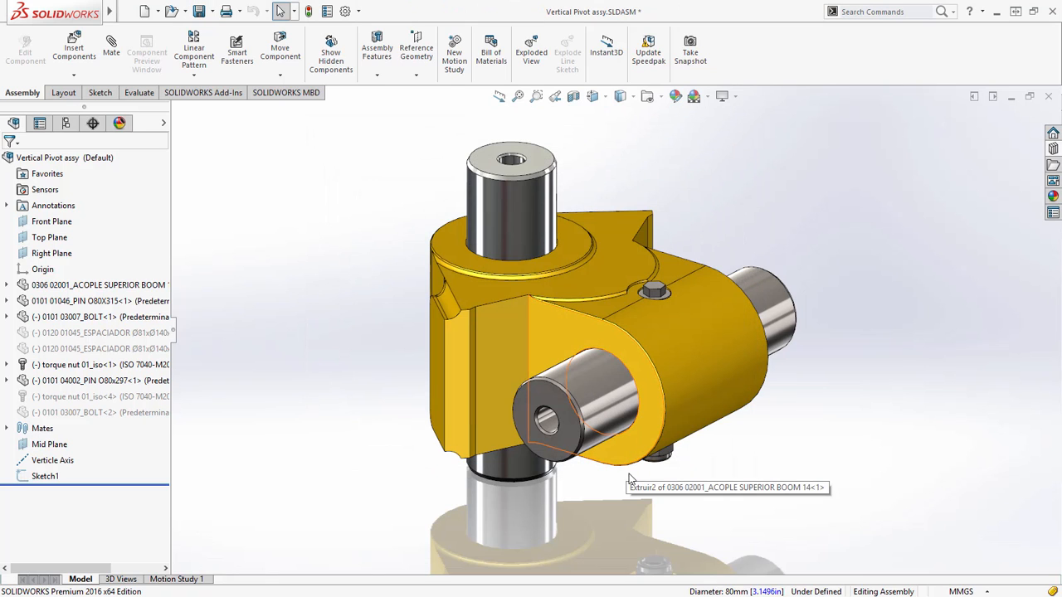
Step: Copy the bolt and torque nut from the horizontal pin and paste a second pair into the subassembly
left_click_drag(594, 494, 709, 262)
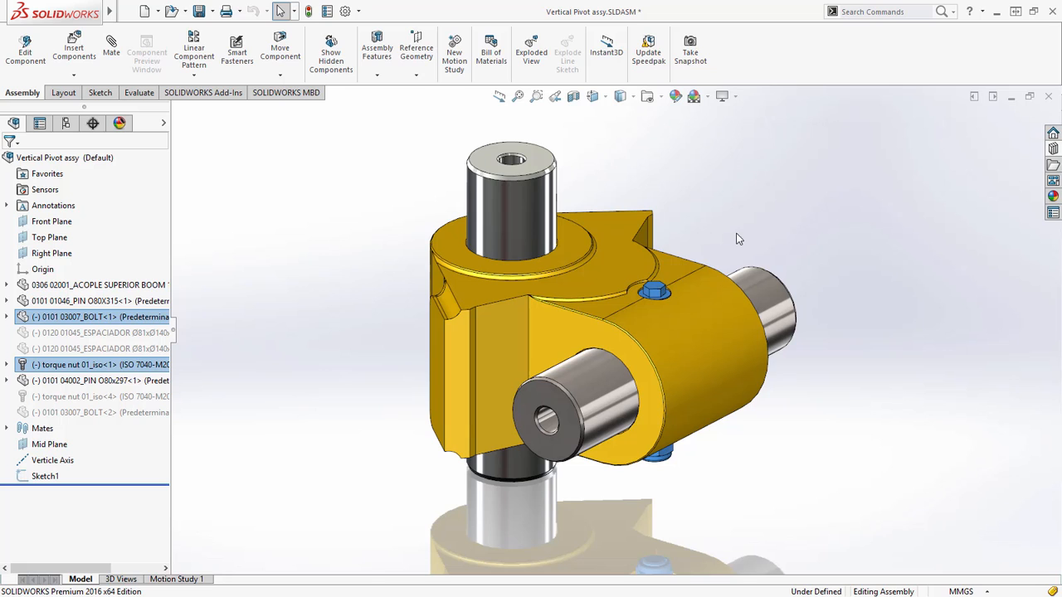
key("ctrl+c")
left_click(737, 233)
key("ctrl+v")
middle_click_drag(741, 261, 604, 326, "ctrl")
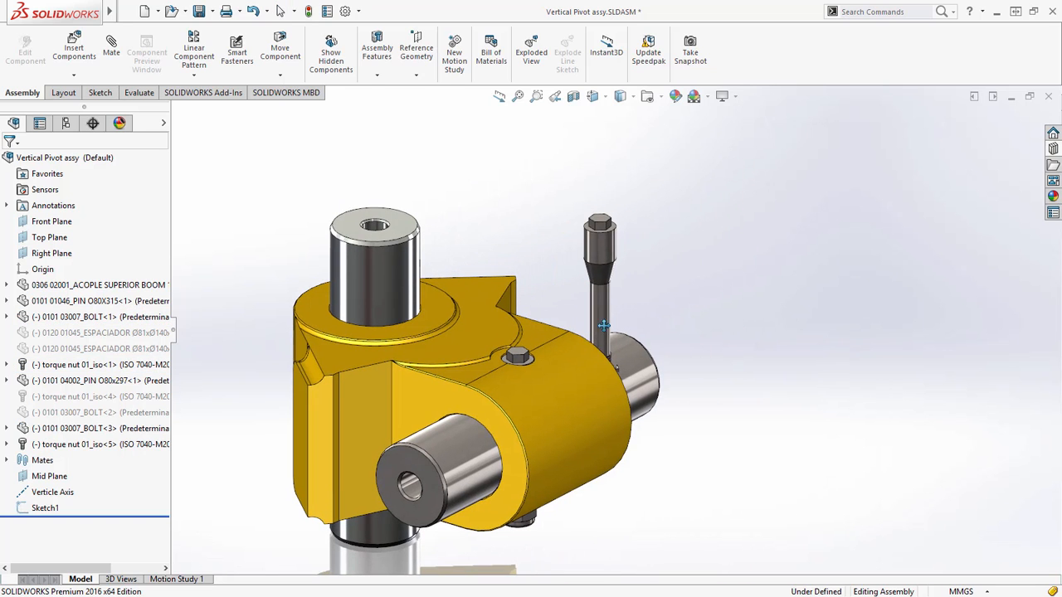
Step: Move the copied bolt and nut away from the pivot housing and rotate them to a slanted orientation
left_click_drag(603, 325, 696, 258)
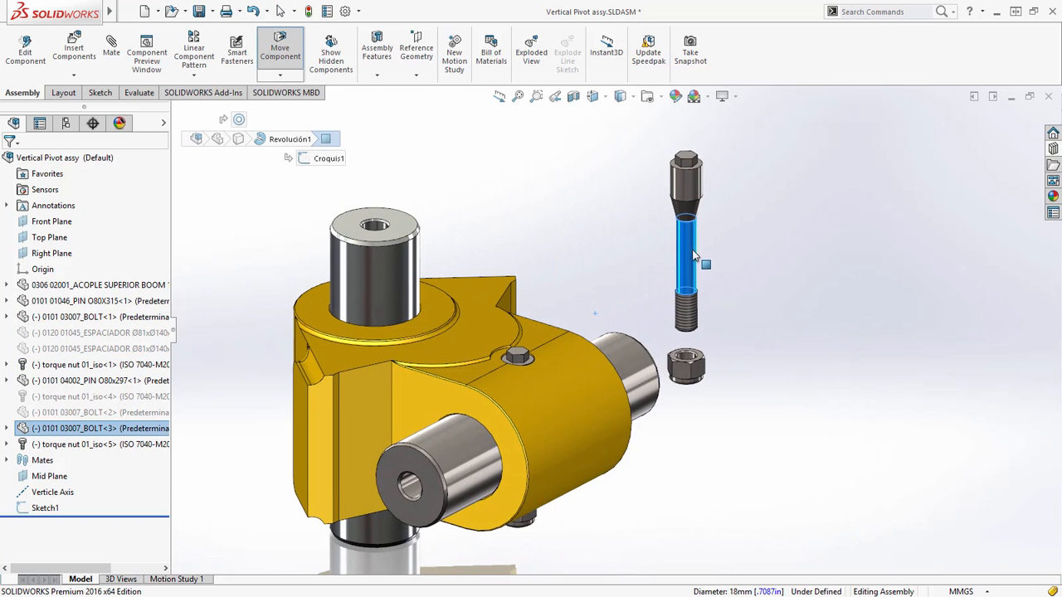
right_click_drag(687, 259, 818, 333)
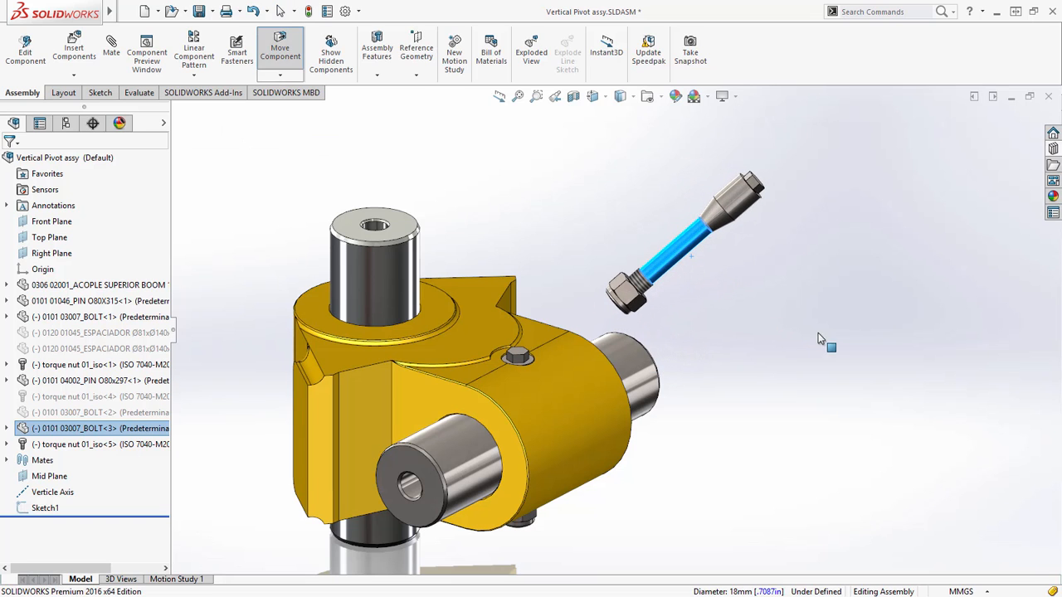
key("Escape")
middle_click_drag(608, 320, 583, 327)
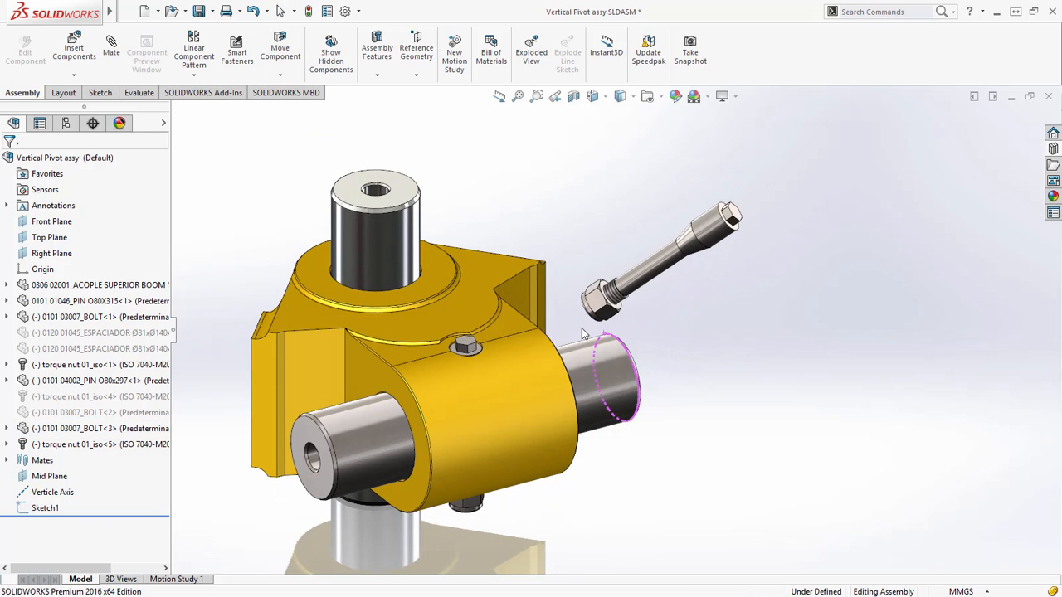
Step: Open the pivot housing in a component preview and mate the copied nut's flat face coincident with the vertical-pin cross hole's counterbore floor
right_click(499, 321)
left_click(537, 187)
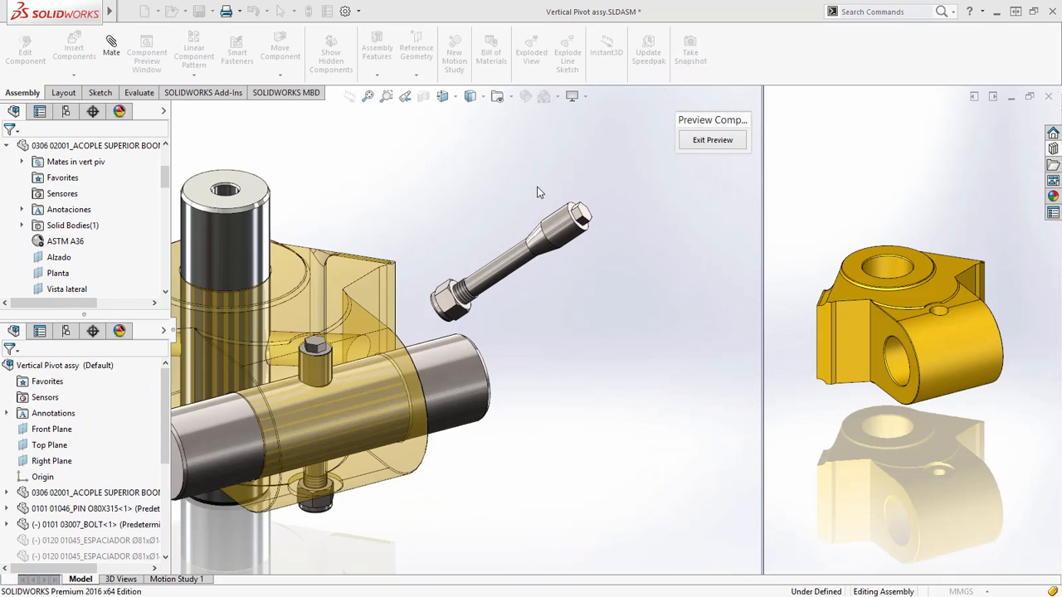
middle_click_drag(855, 337, 923, 341)
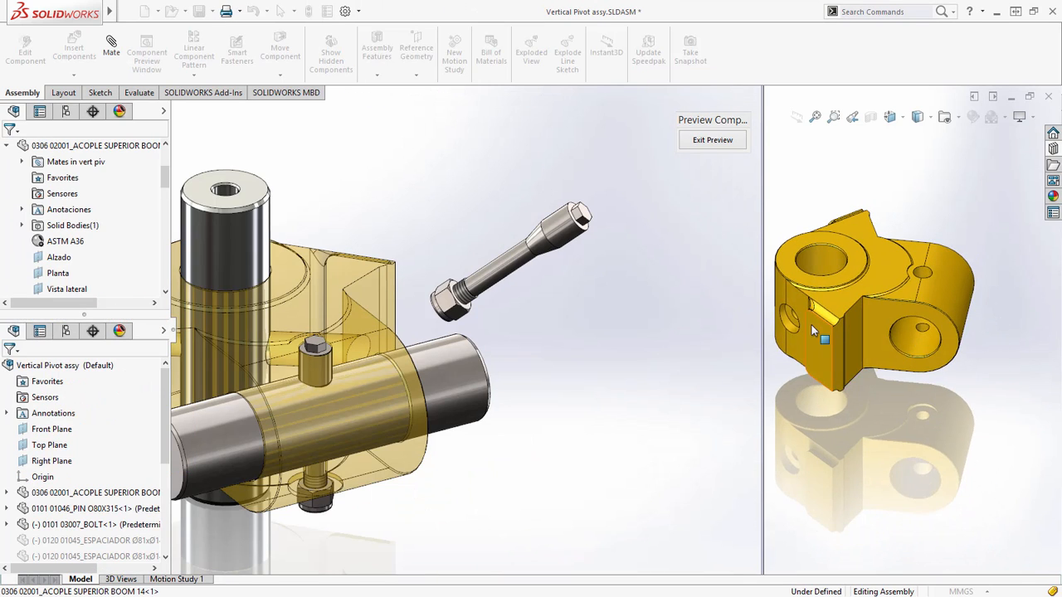
scroll(804, 321, "down", 3)
left_click(805, 323)
scroll(472, 322, "down", 5)
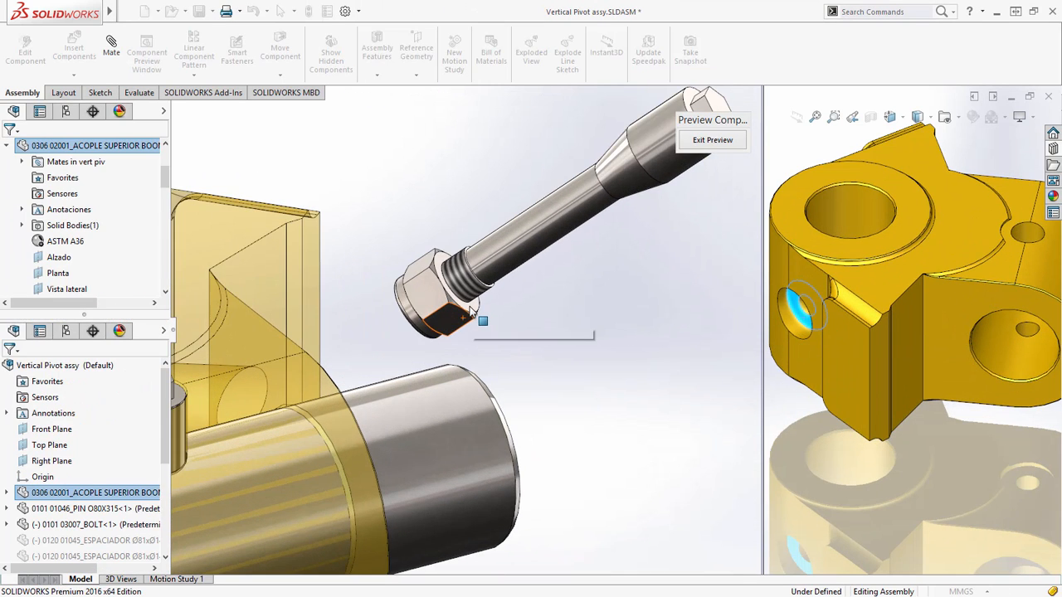
left_click(478, 305)
left_click(507, 295)
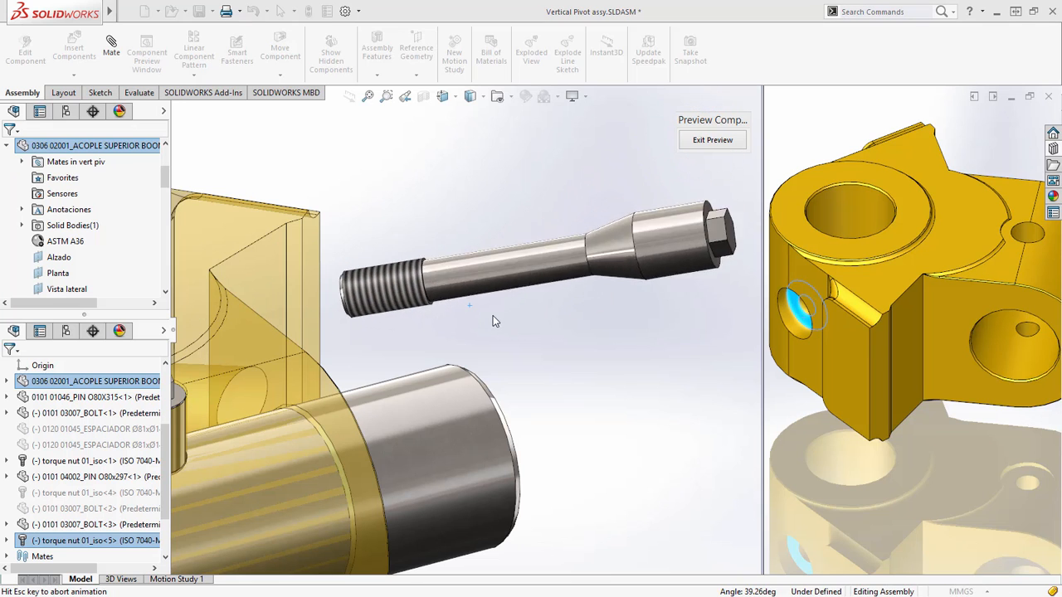
Step: Mate the copied bolt's tapered face with the housing's tapered cross hole for the vertical pin, and close the component preview
scroll(490, 329, "up", 4)
middle_click_drag(488, 383, 321, 361)
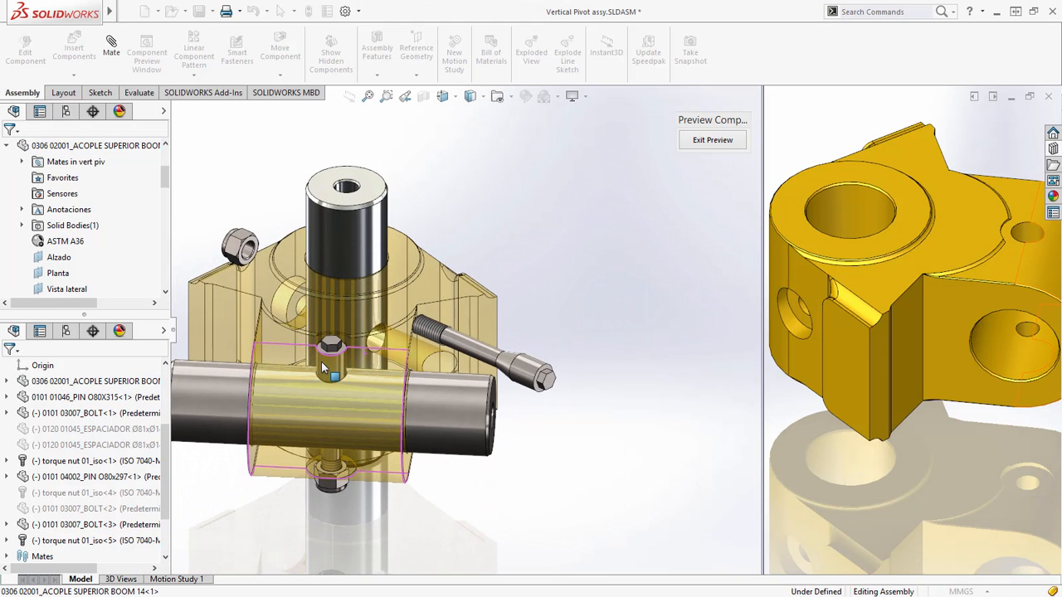
left_click(505, 365)
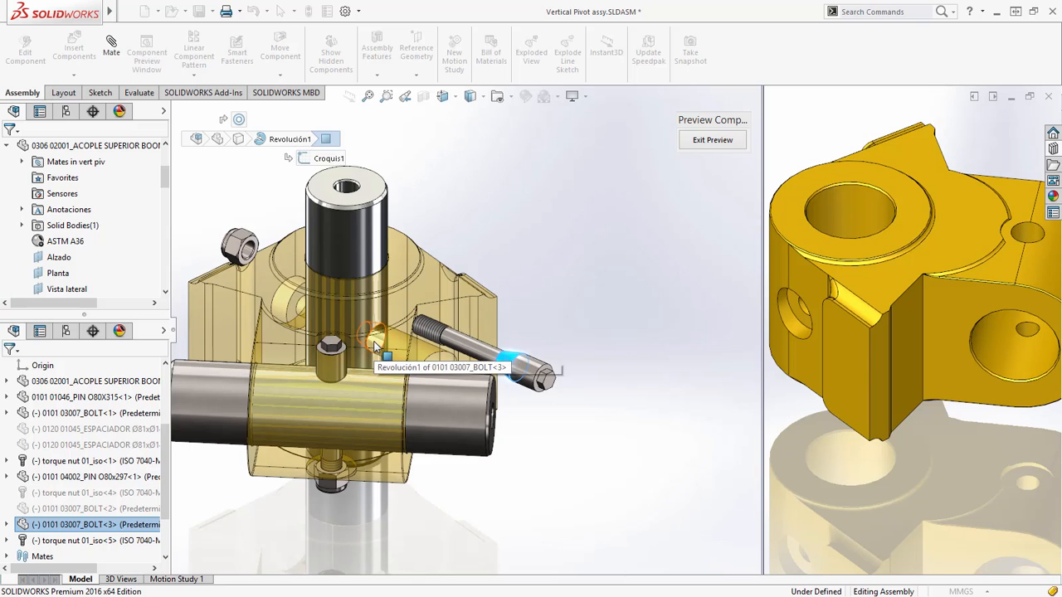
left_click(374, 346)
left_click(412, 329)
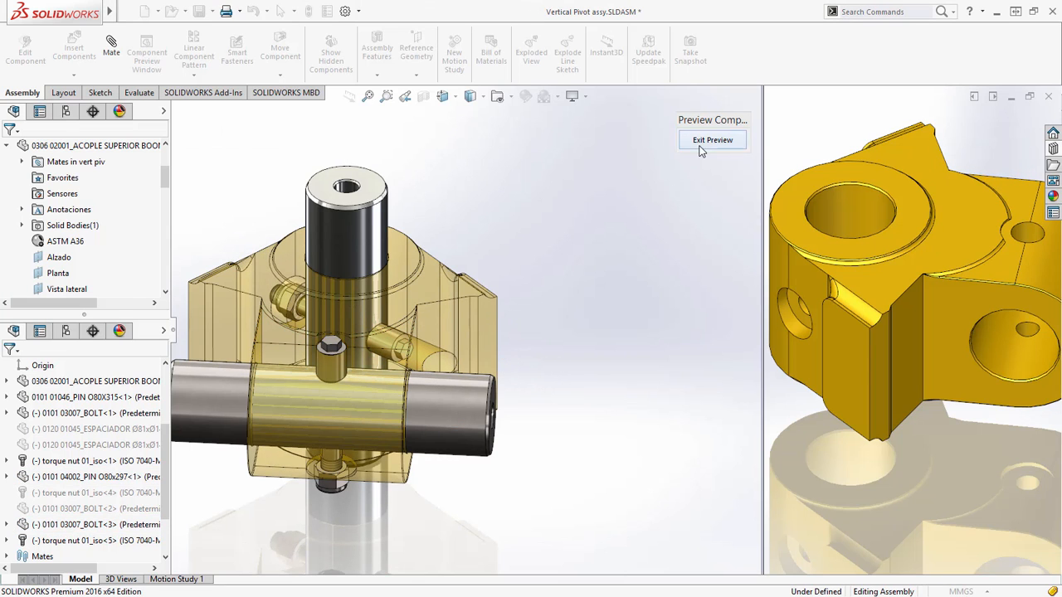
left_click(712, 141)
middle_click_drag(505, 373, 564, 333)
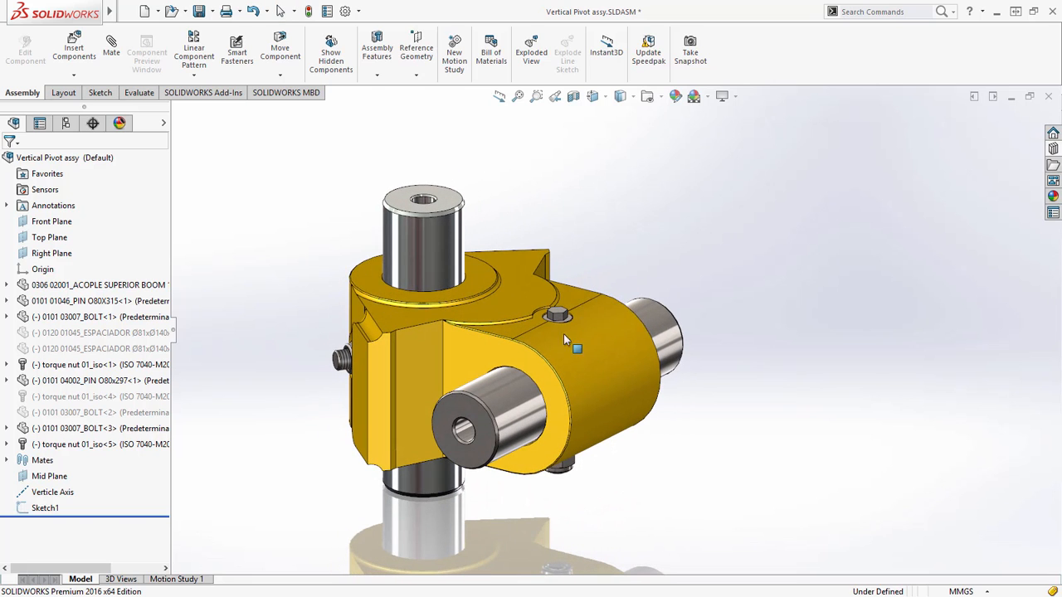
Step: Purge the suppressed spacer, torque nut and bolt components from Vertical Pivot assy, keeping the unused sketch and reference geometry
right_click(91, 157)
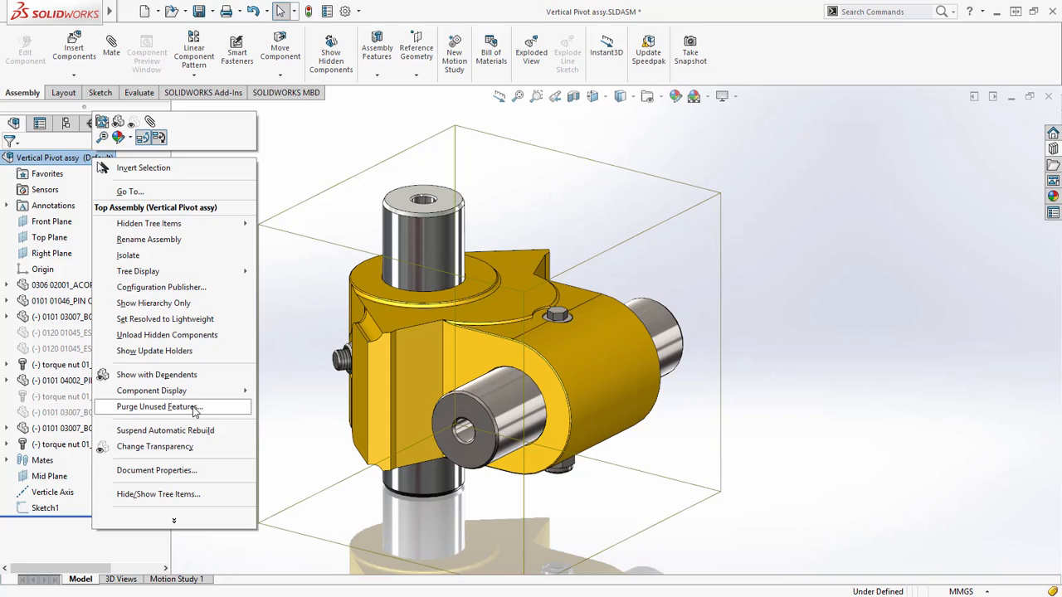
left_click(157, 407)
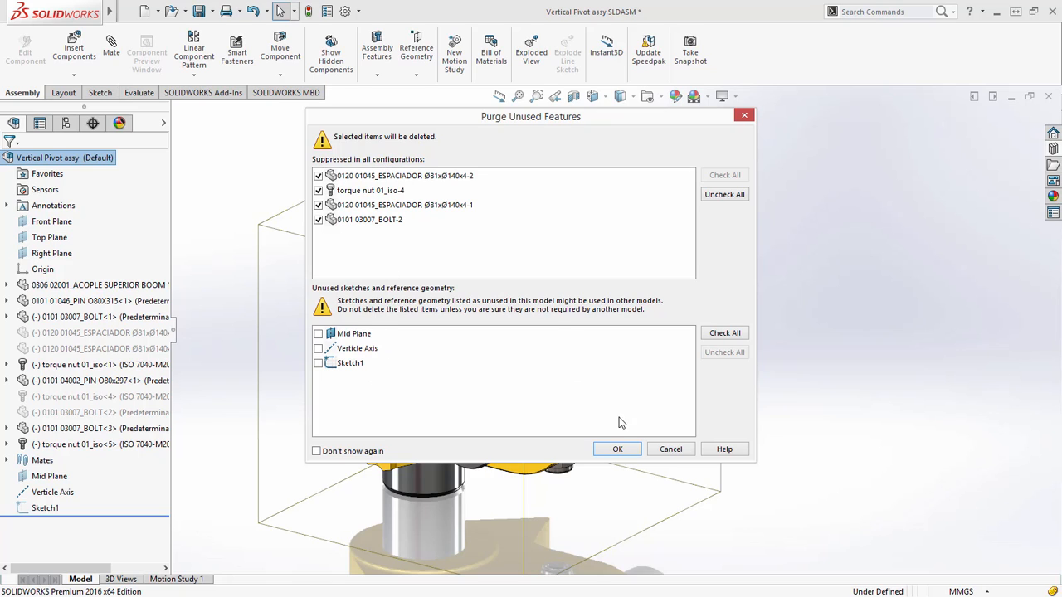
left_click(616, 449)
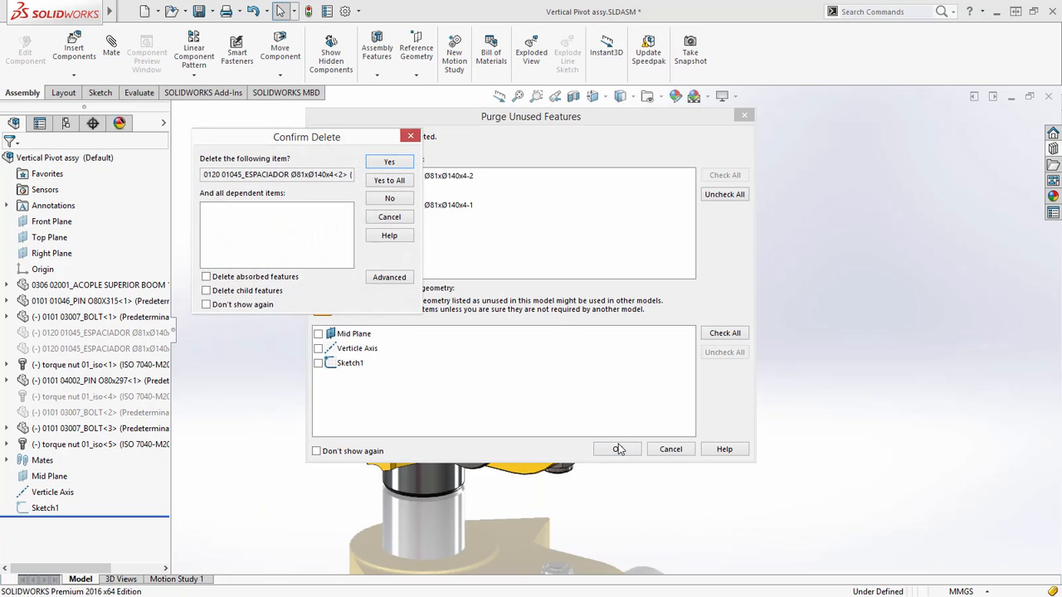
left_click(385, 161)
left_click(385, 162)
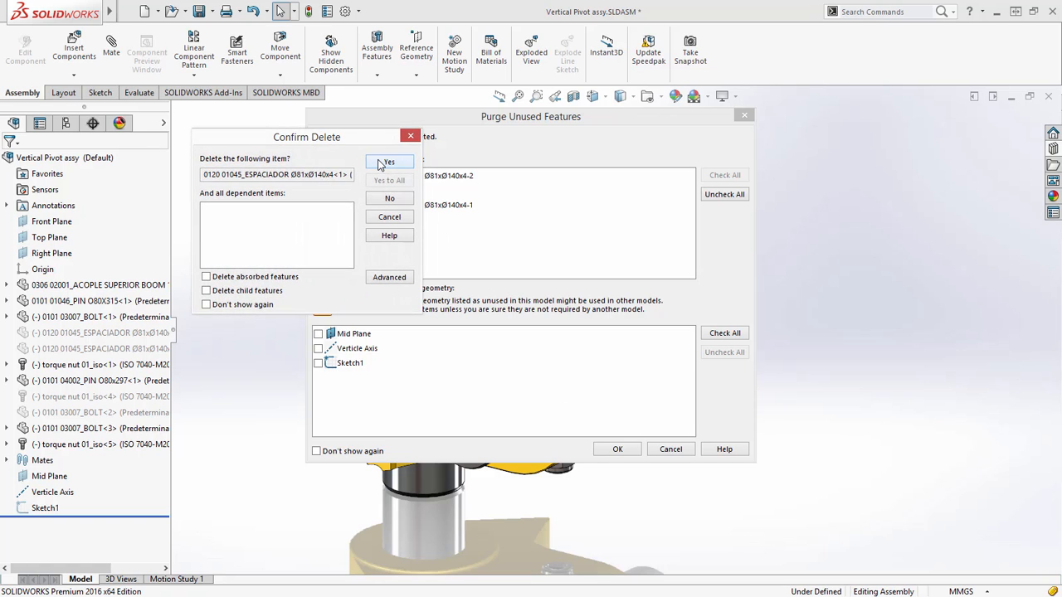
left_click(385, 161)
left_click(386, 162)
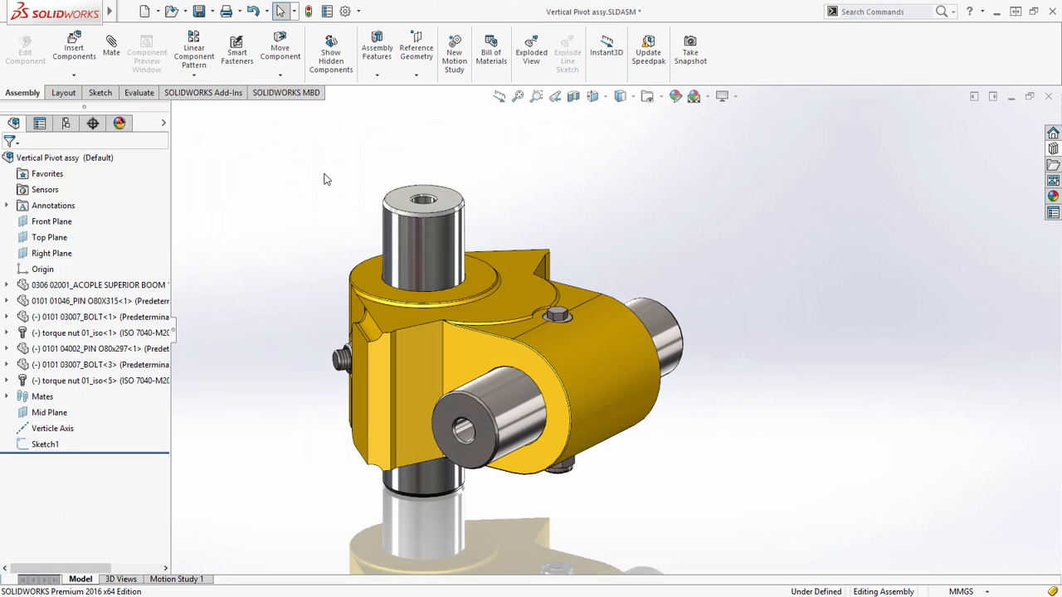
Step: Open the 0306 02001_ACOPLE SUPERIOR BOOM 14 part and purge its suppressed features Cortar-Extruir3 and Taladro roscado 1/4 NPT1
right_click(365, 272)
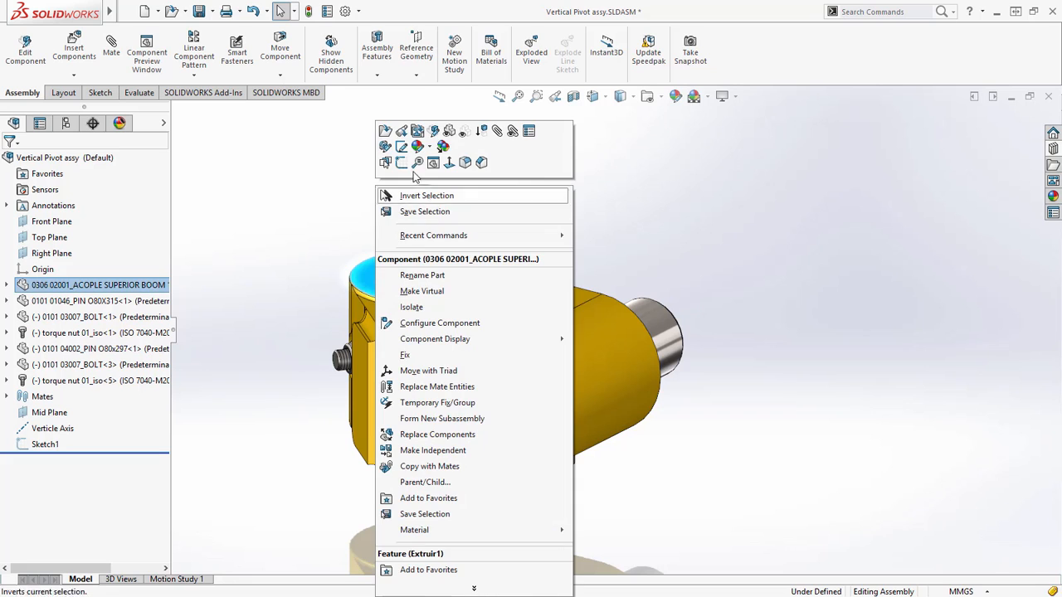
left_click(385, 135)
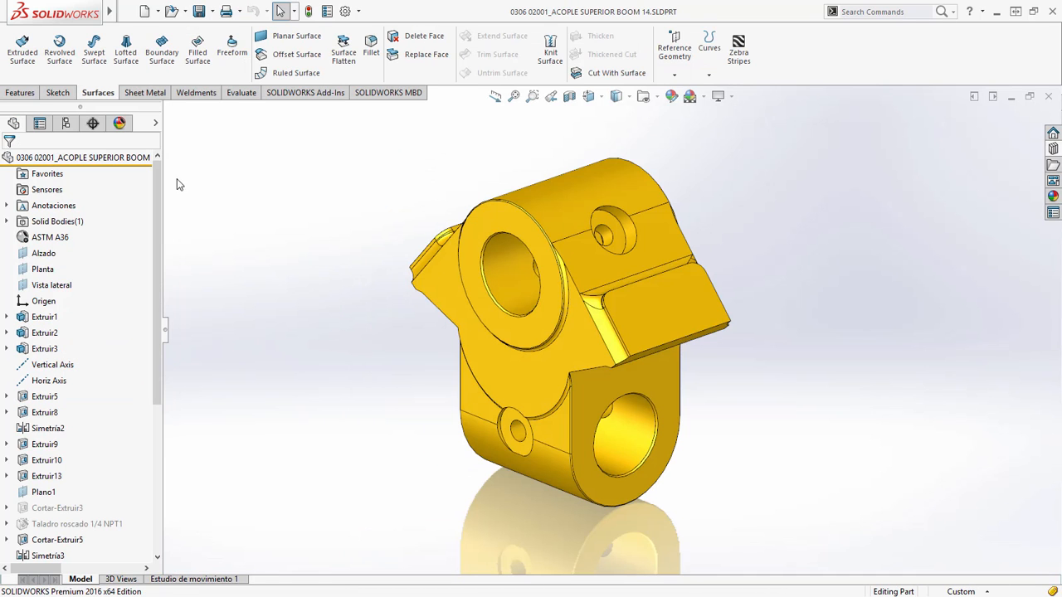
right_click(97, 162)
left_click(176, 339)
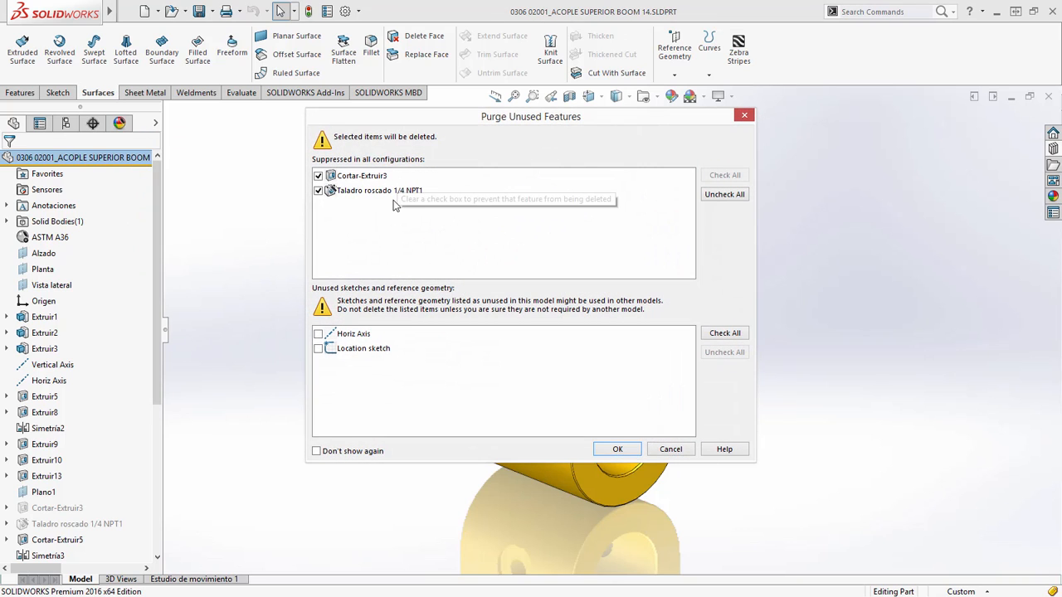
left_click(617, 449)
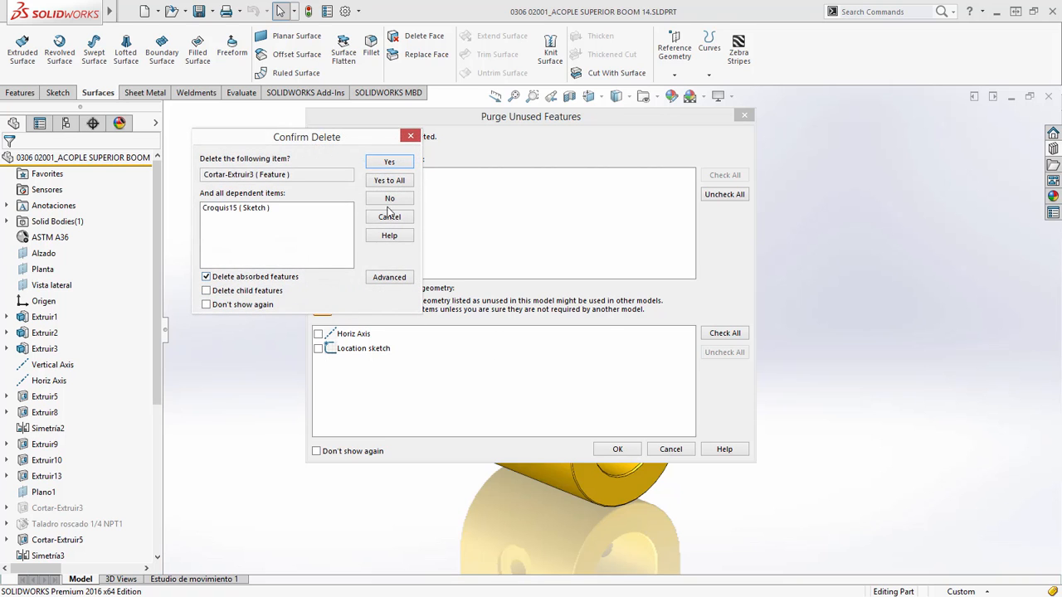
left_click(389, 179)
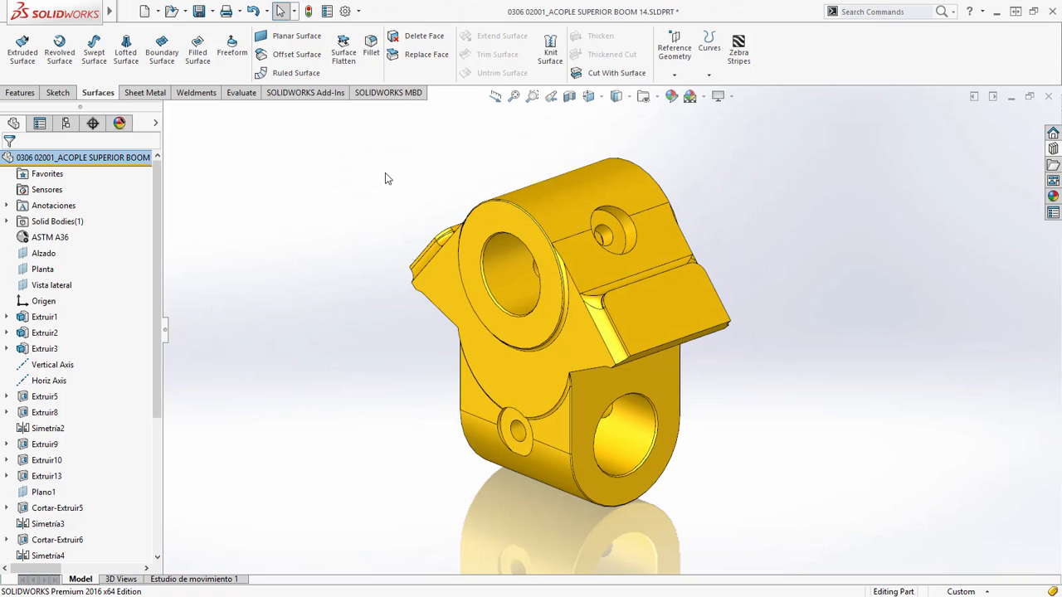
Step: Return to the 0315_ENSAMBLE BUT 28 main assembly
key("ctrl+Tab")
left_click(576, 324)
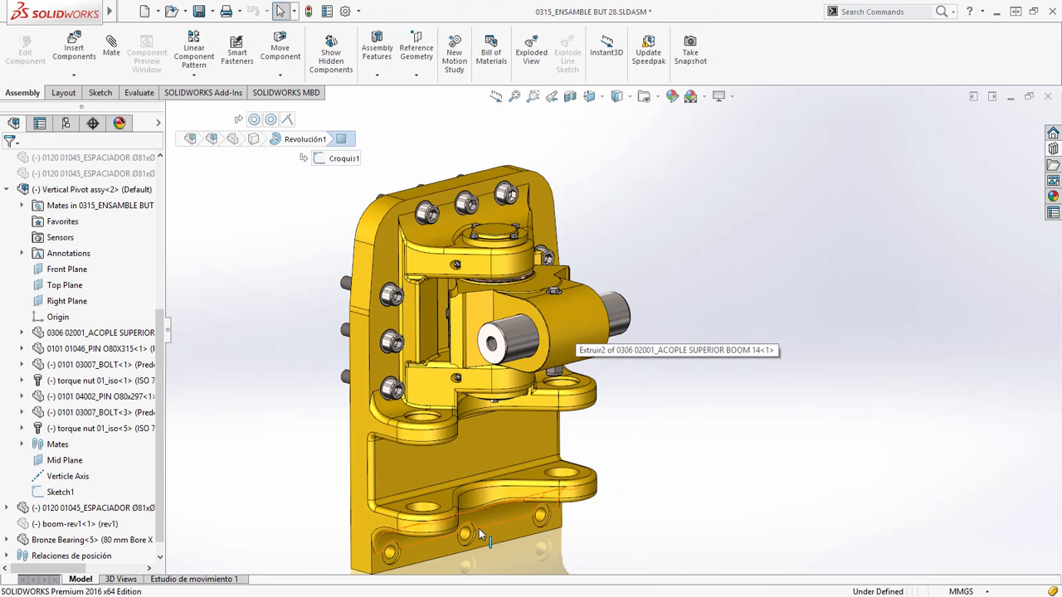
Step: Open the Toolbox Favorites folder in the Design Library to examine the fasteners available for the base plate's lower holes
scroll(481, 523, "down", 5)
scroll(486, 509, "up", 3)
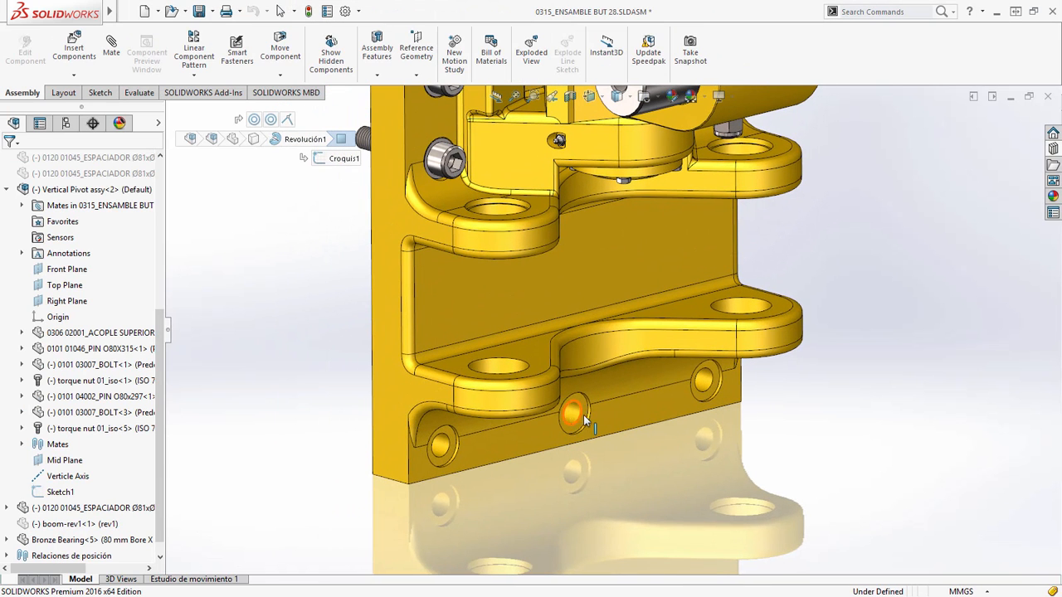
left_click(1053, 148)
left_click(952, 213)
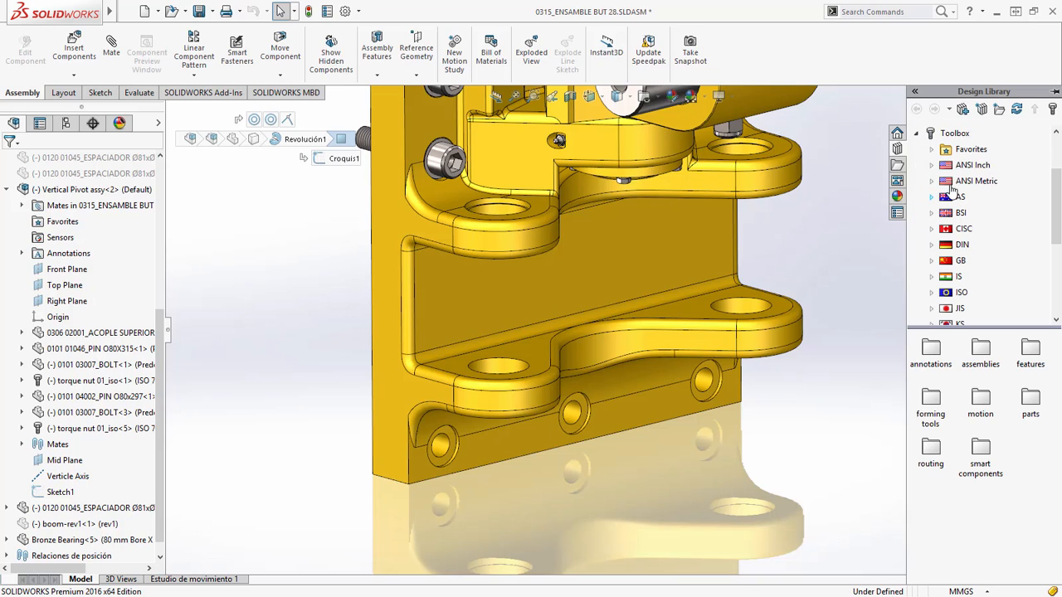
left_click(953, 152)
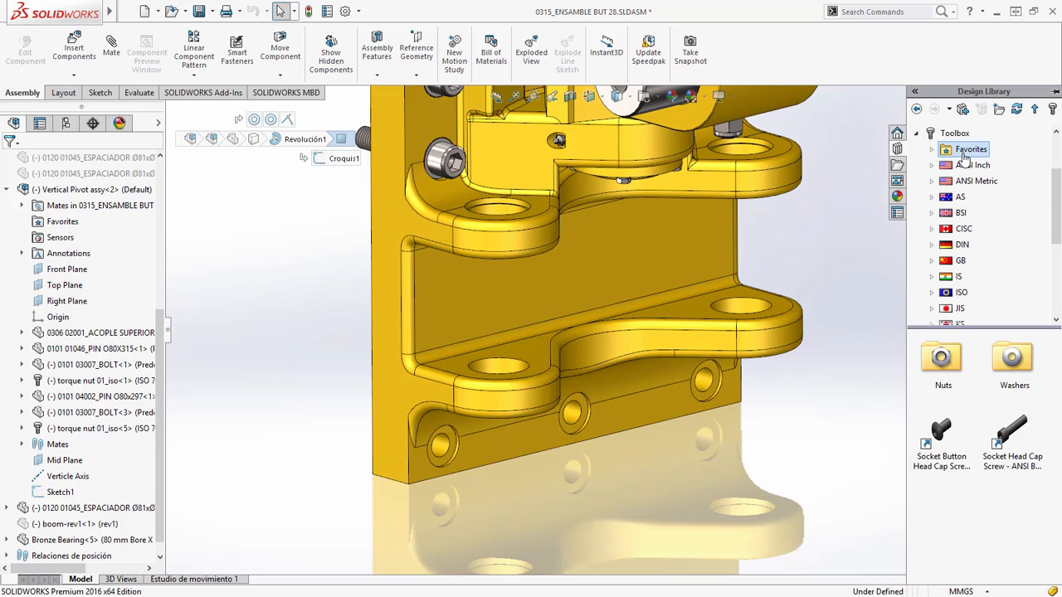
Step: Add Hex Bolt - ANSI B18.2.3.5M from the ANSI Metric hex head bolts to the Toolbox Favorites and show that folder
left_click(970, 181)
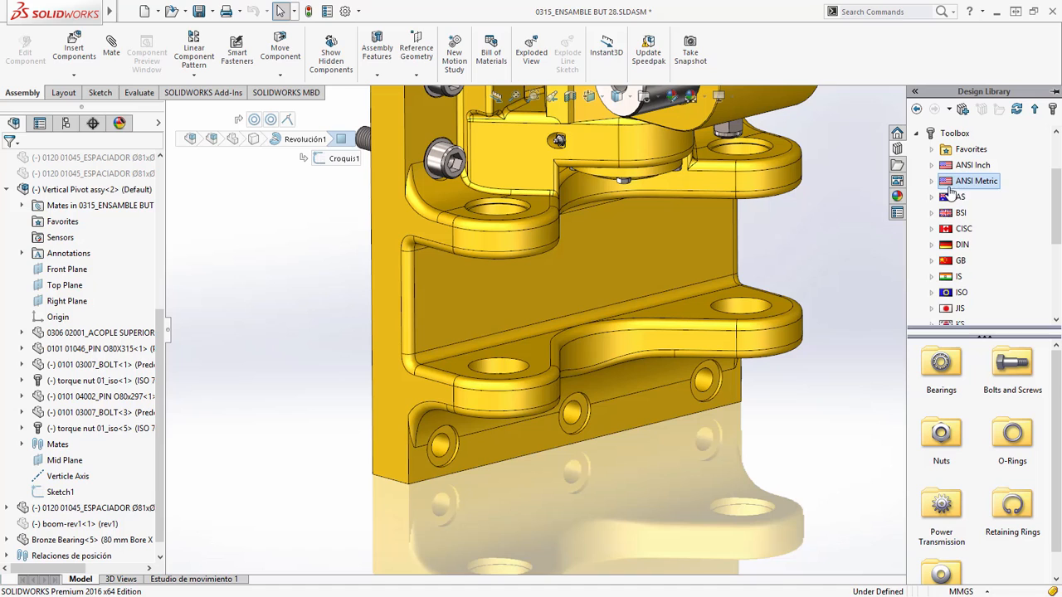
double_click(1014, 365)
double_click(947, 371)
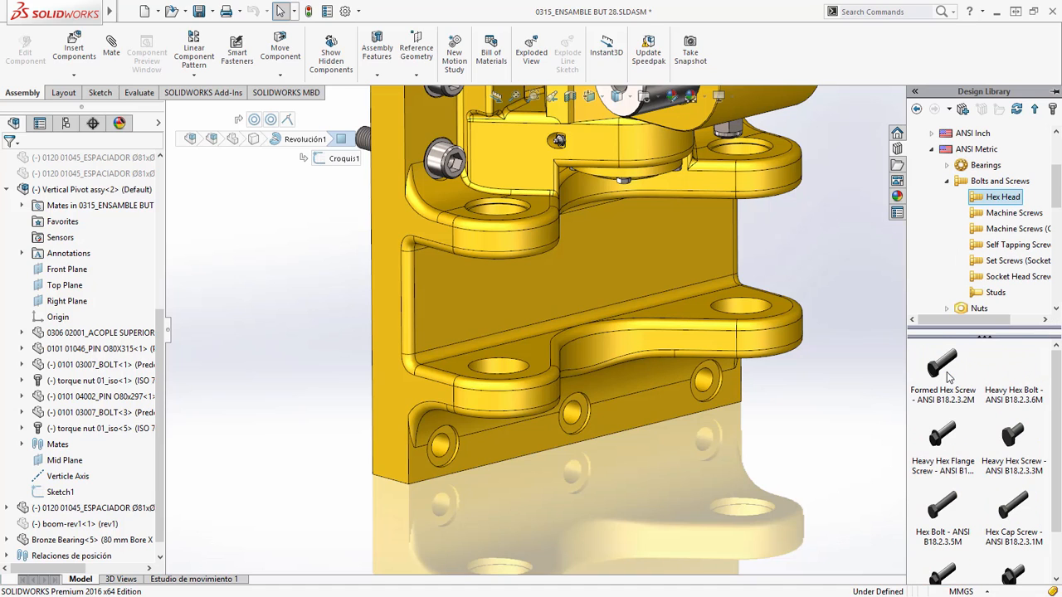
scroll(1057, 199, "up", 1)
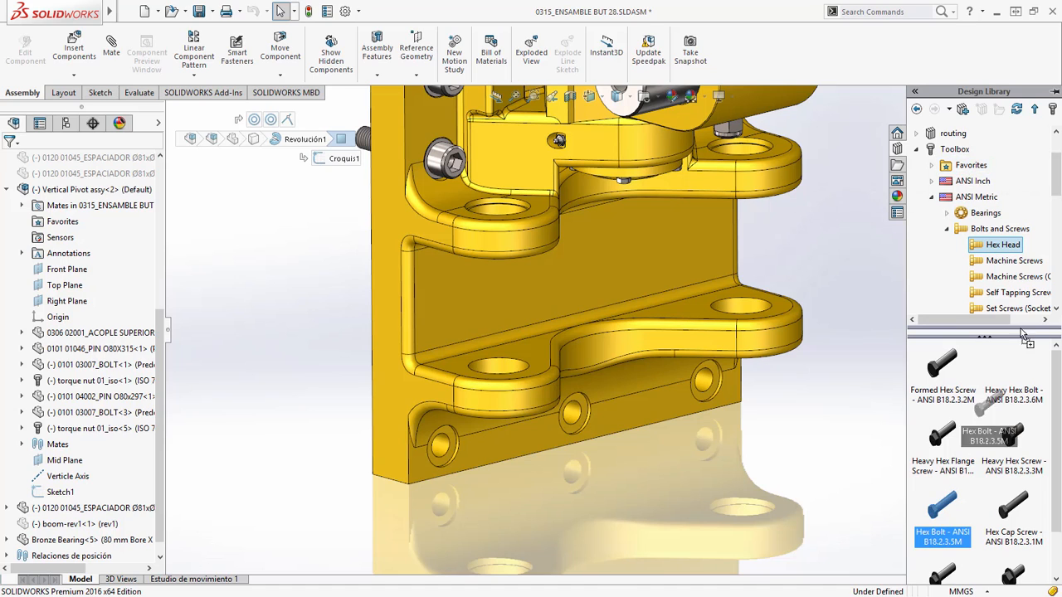
double_click(968, 166)
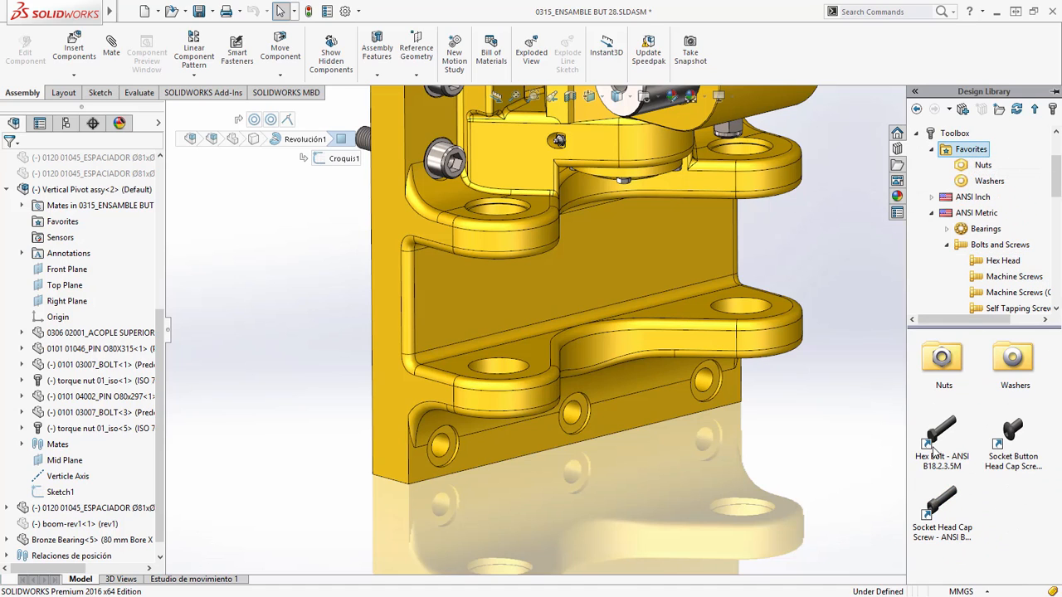
Step: Insert three M24 hex bolts, 100 mm long, from the Toolbox Favorites into the three lower holes of the base plate
left_click_drag(944, 437, 715, 389)
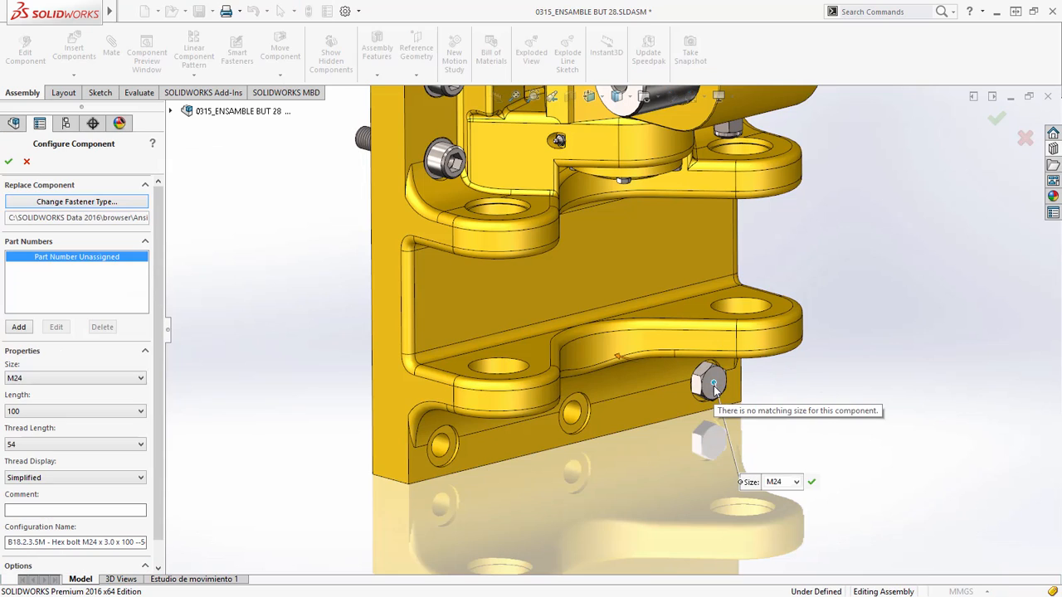
left_click(812, 482)
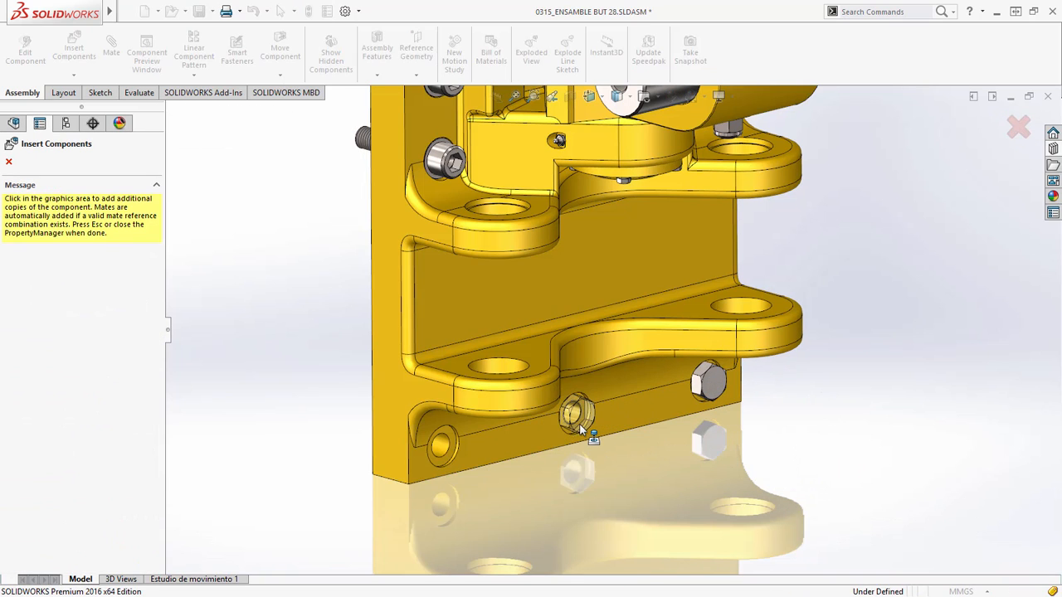
left_click(469, 454)
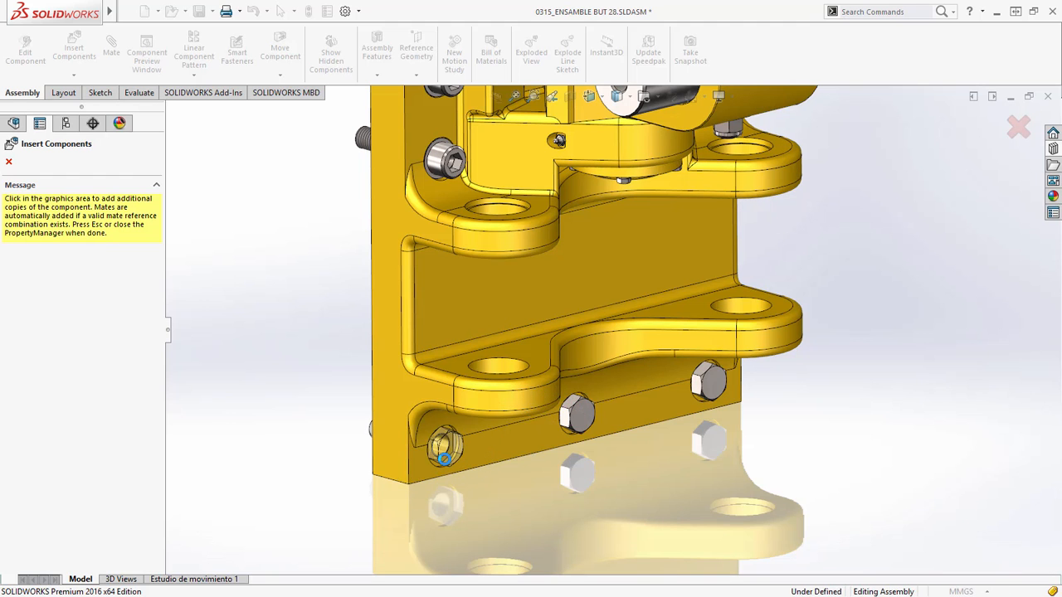
left_click(445, 459)
key("Escape")
Step: Select the three hex bolts together and lengthen them to 120 mm
mouse_move(446, 456)
middle_mouse_down()
mouse_move(515, 447)
mouse_move(448, 477)
middle_mouse_up()
left_click_drag(393, 496, 652, 314)
left_click(510, 435)
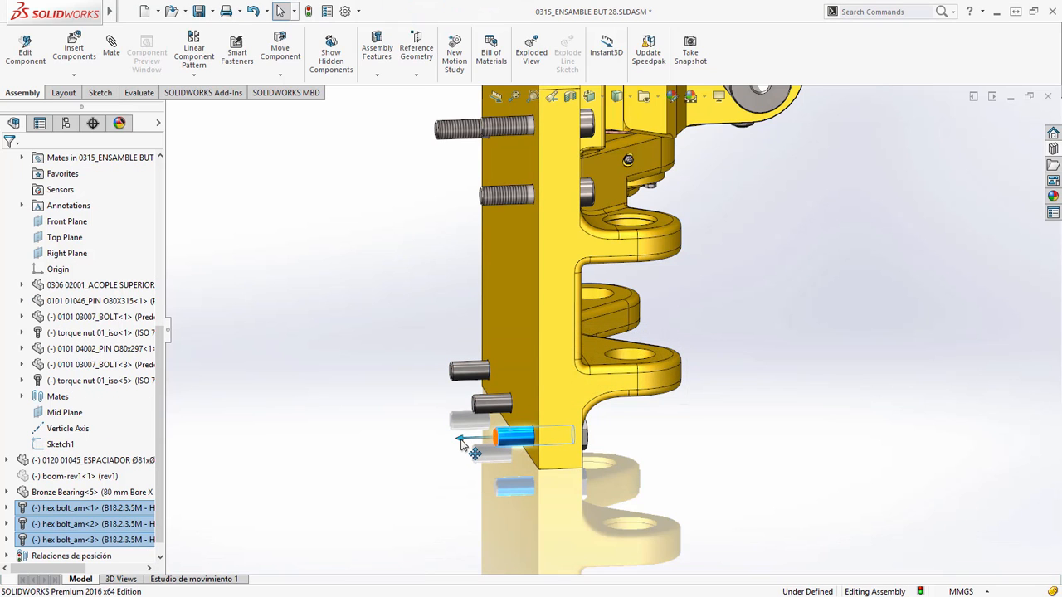
left_click_drag(454, 439, 432, 426)
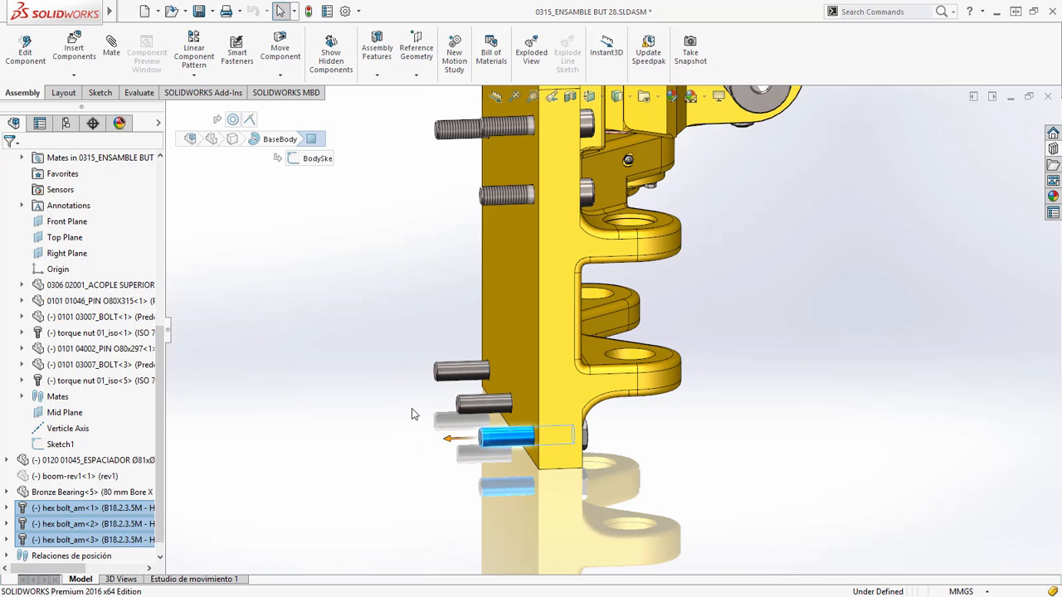
Step: Change the fastener type of the three selected hex bolts to Socket Head Cap Screw - ANSI B18.3.1M
right_click(415, 414)
left_click(448, 323)
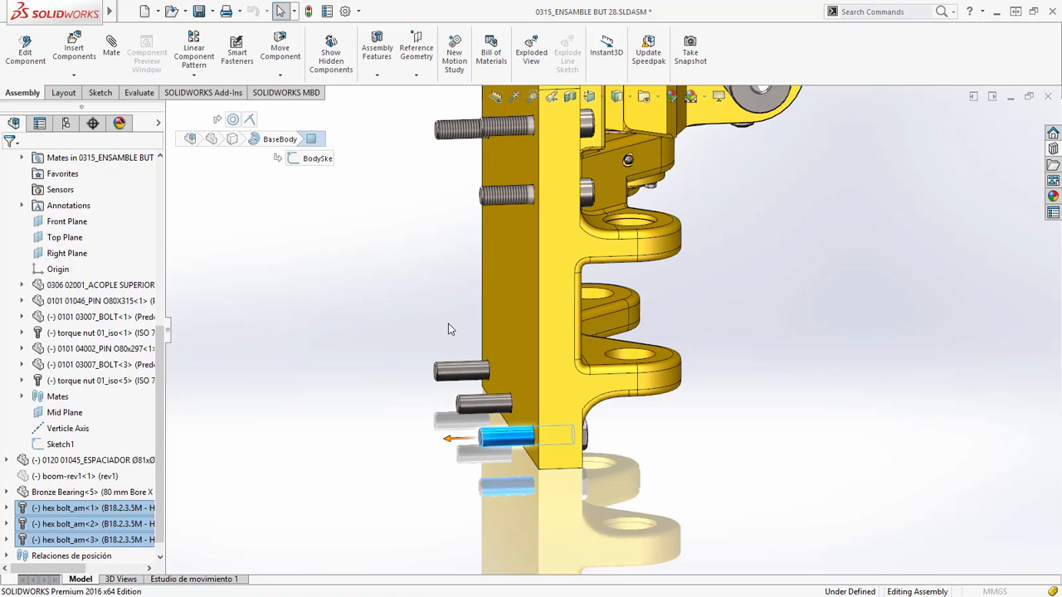
left_click(119, 202)
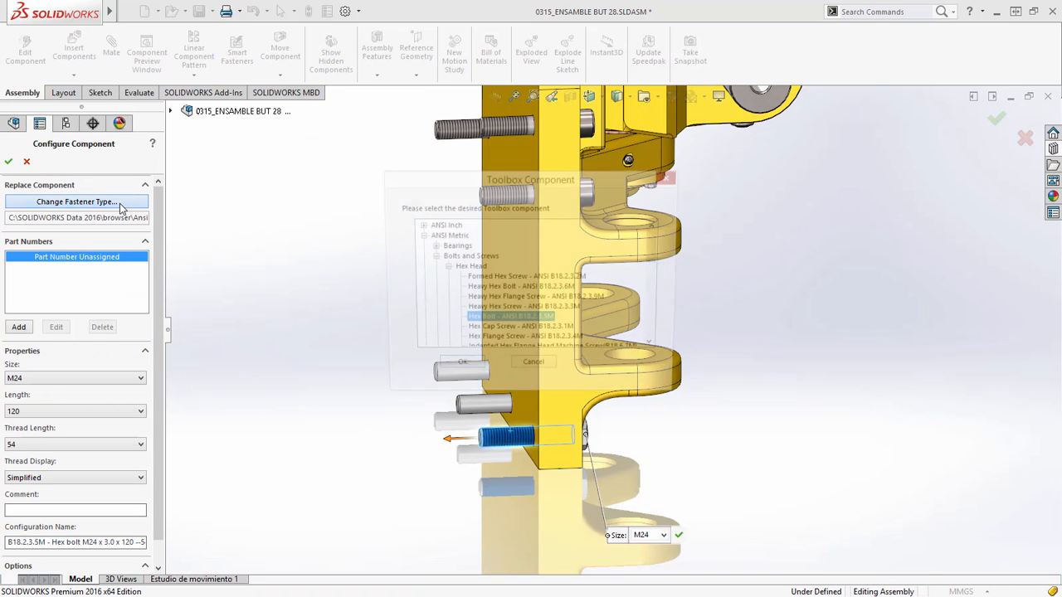
left_click_drag(657, 256, 658, 278)
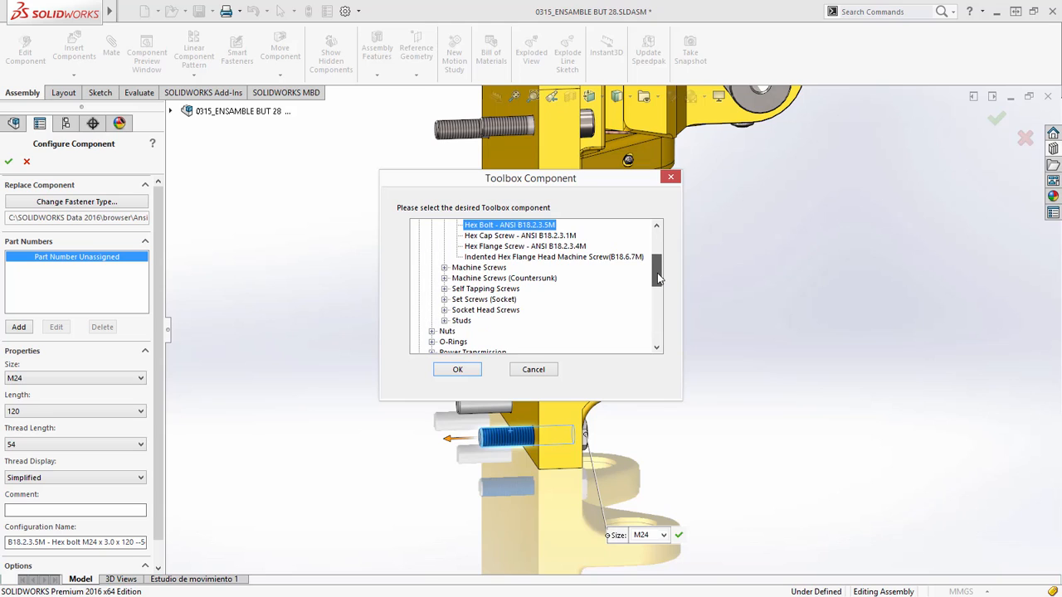
left_click(476, 300)
left_click(475, 311)
left_click(445, 310)
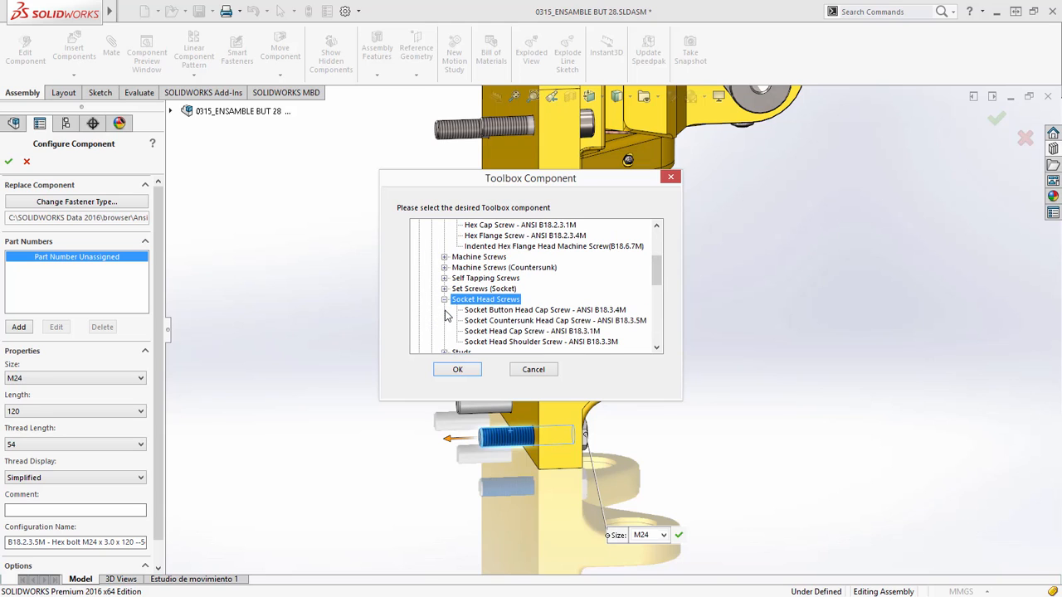
left_click(490, 332)
left_click(461, 370)
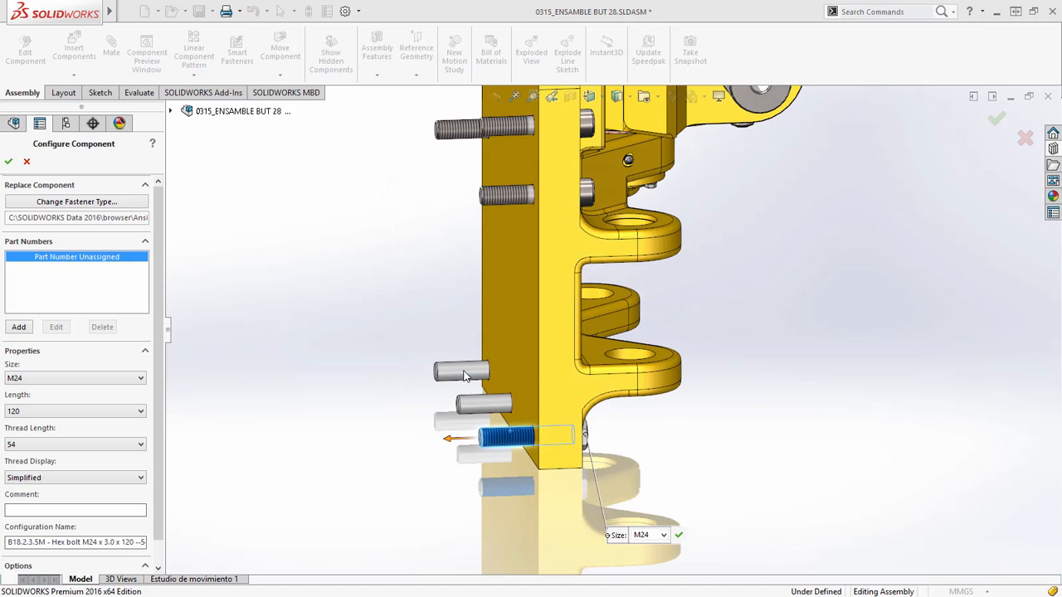
Step: Set the length of the three socket head cap screws to 120 mm and apply the component configuration
left_click(80, 415)
left_click(37, 307)
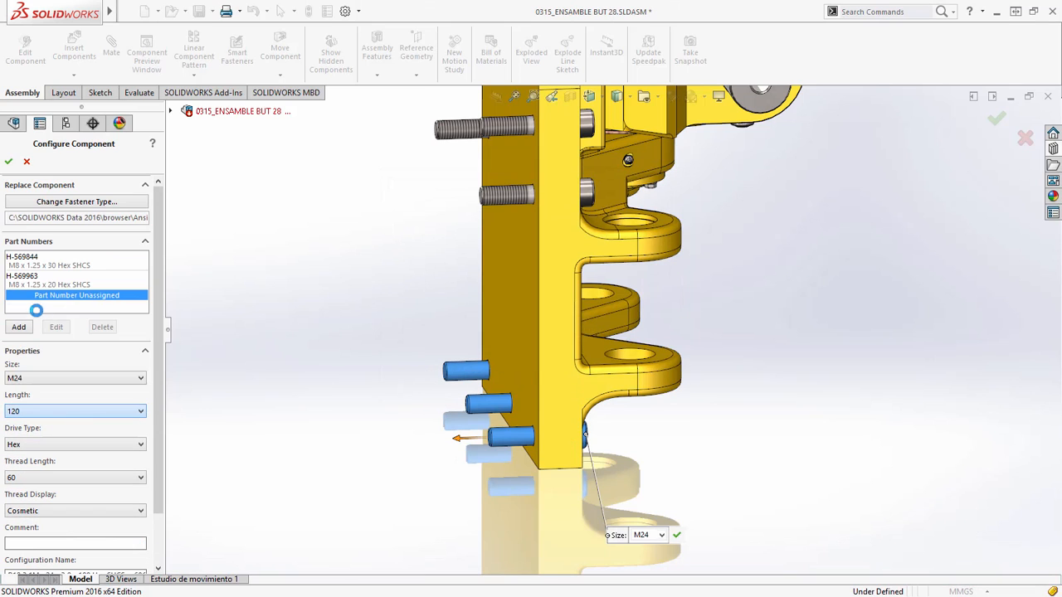
left_click(9, 161)
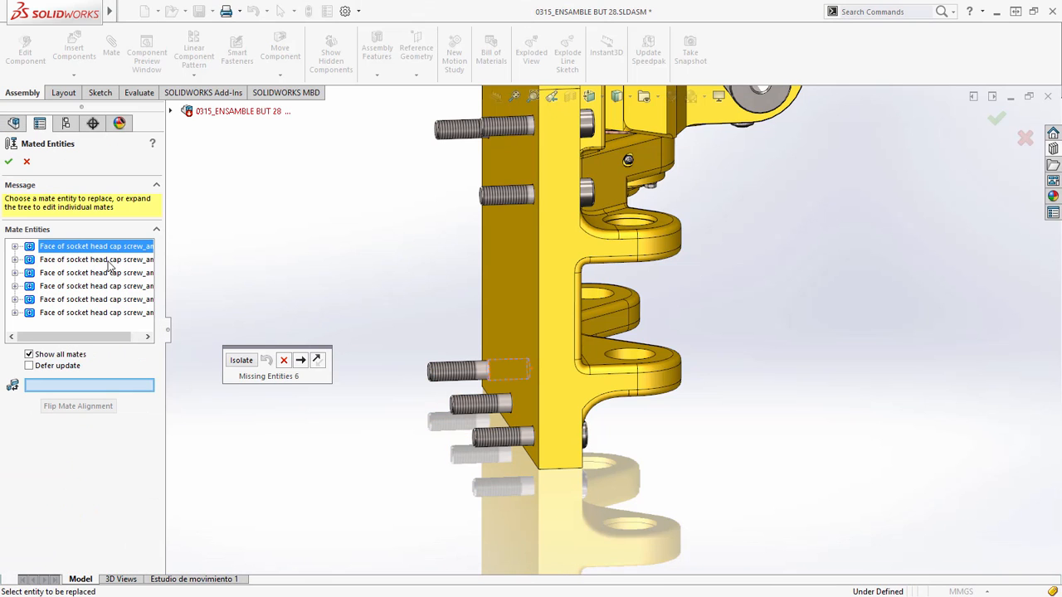
Step: Replace one cap screw's missing mate entities with its shank and under-head faces, and apply the replacement to all other missing references
left_click_drag(469, 374, 385, 400)
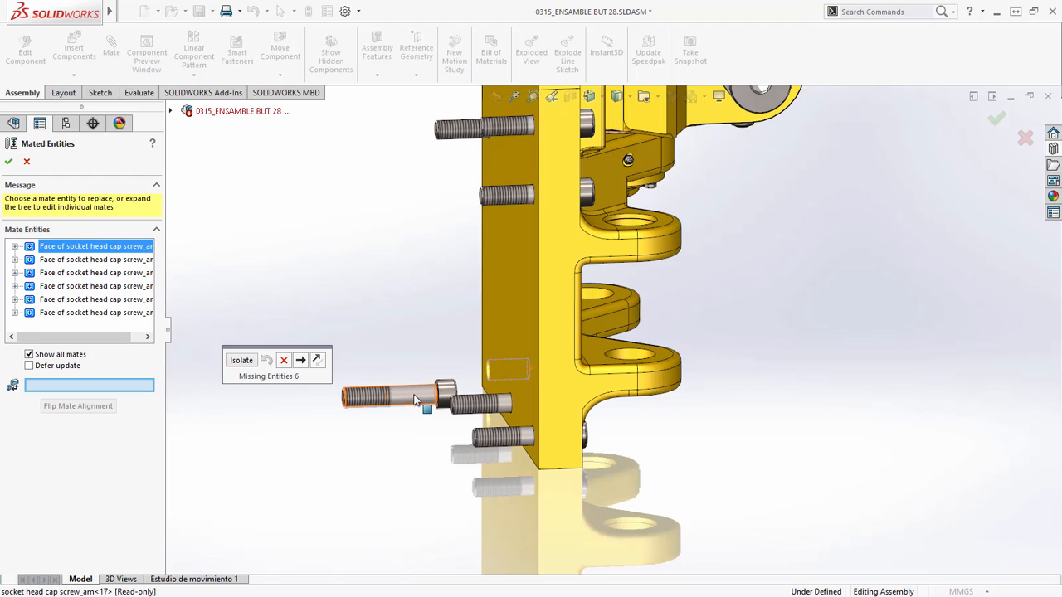
left_click(414, 398)
left_click(95, 259)
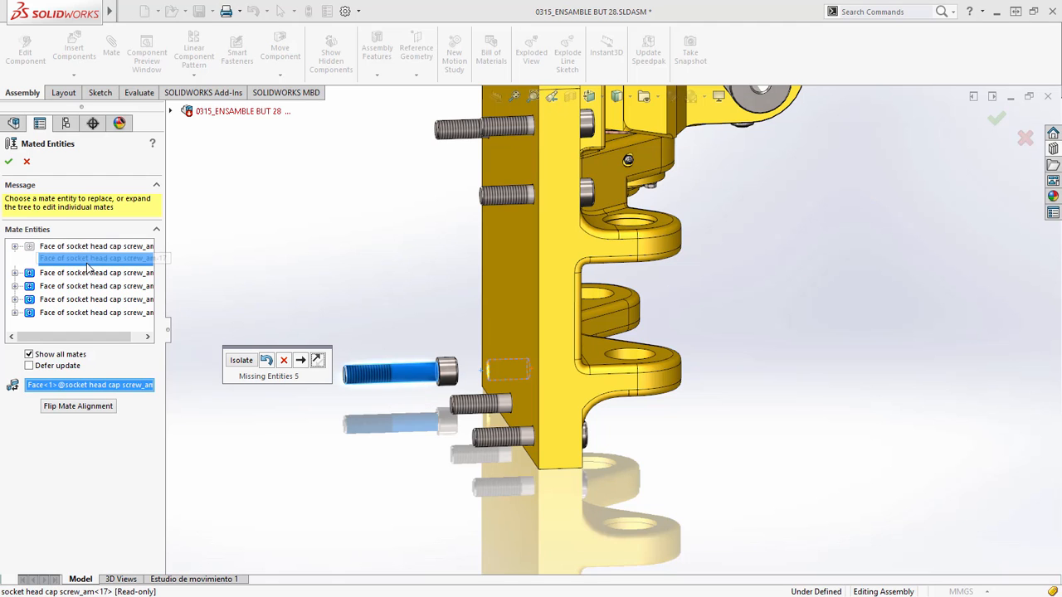
scroll(422, 365, "up", 5)
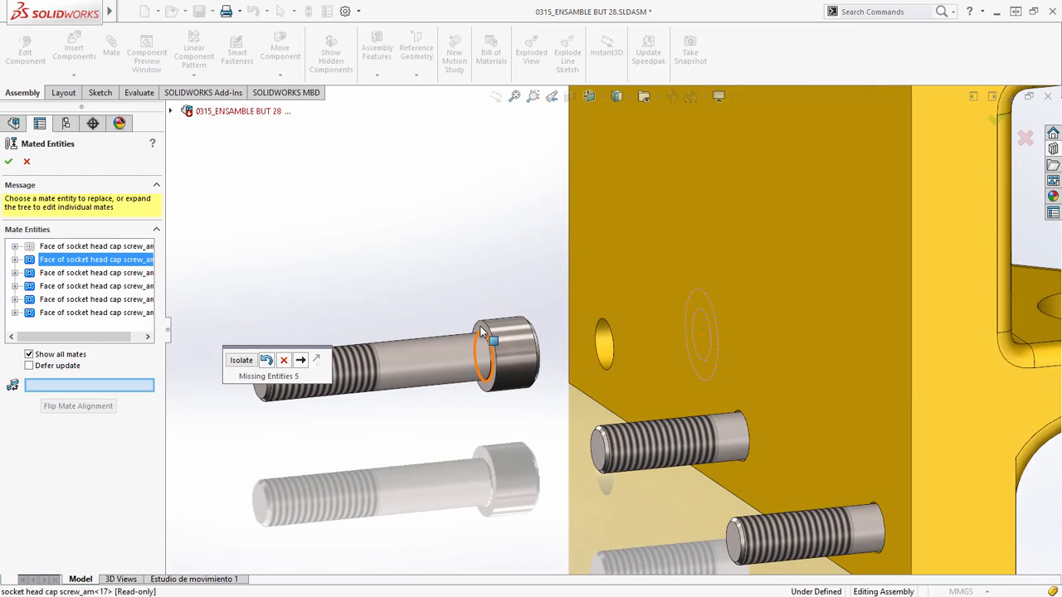
left_click(488, 355)
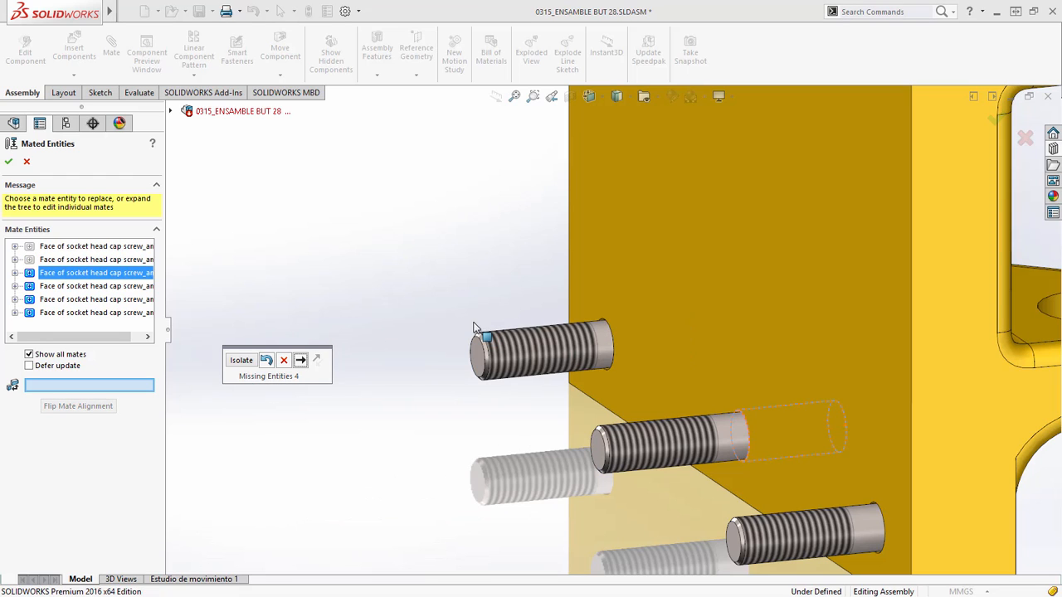
left_click(8, 160)
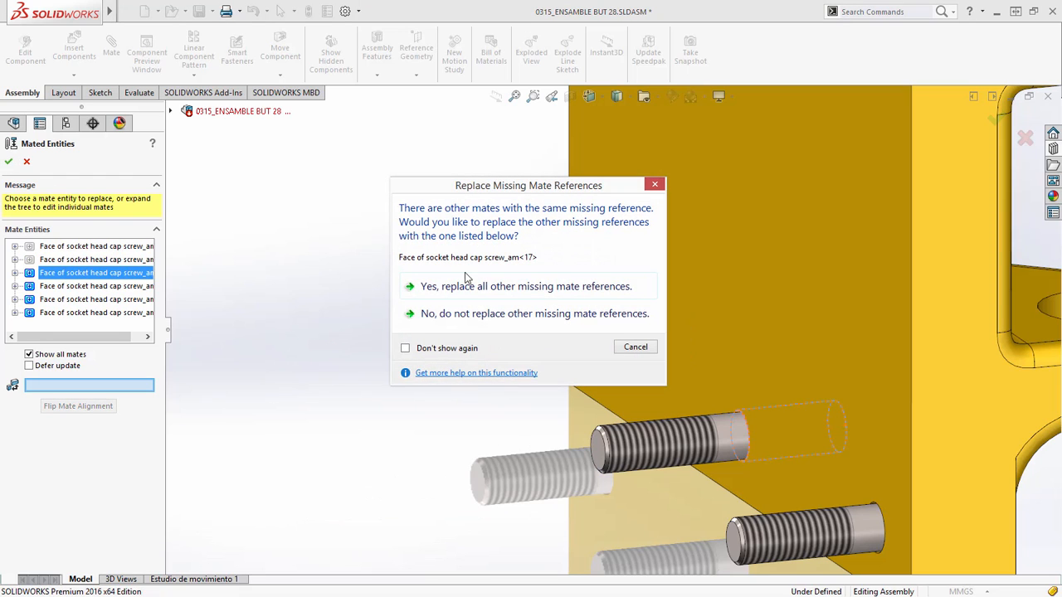
left_click(532, 288)
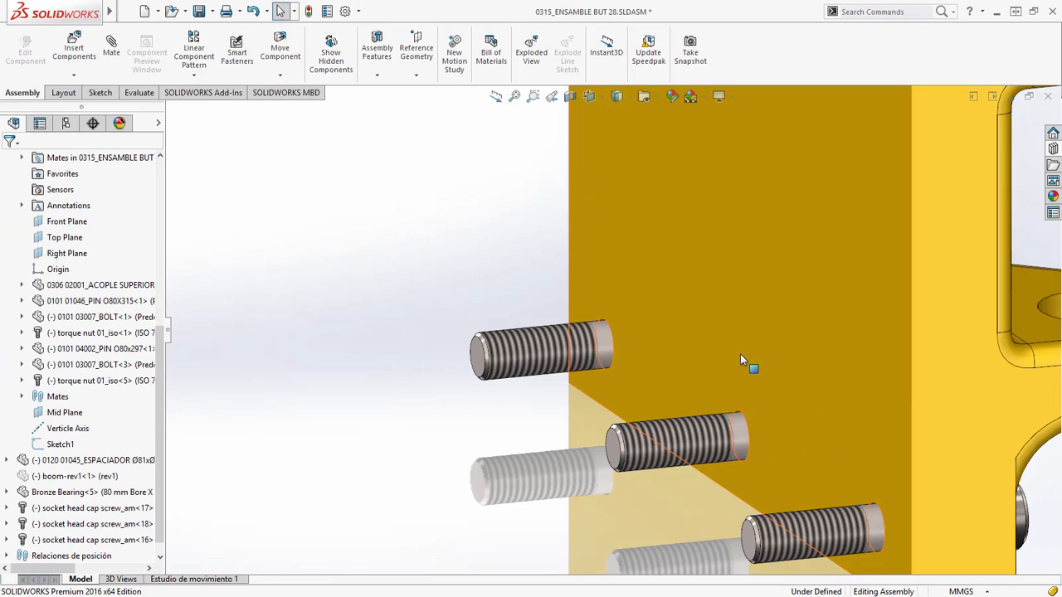